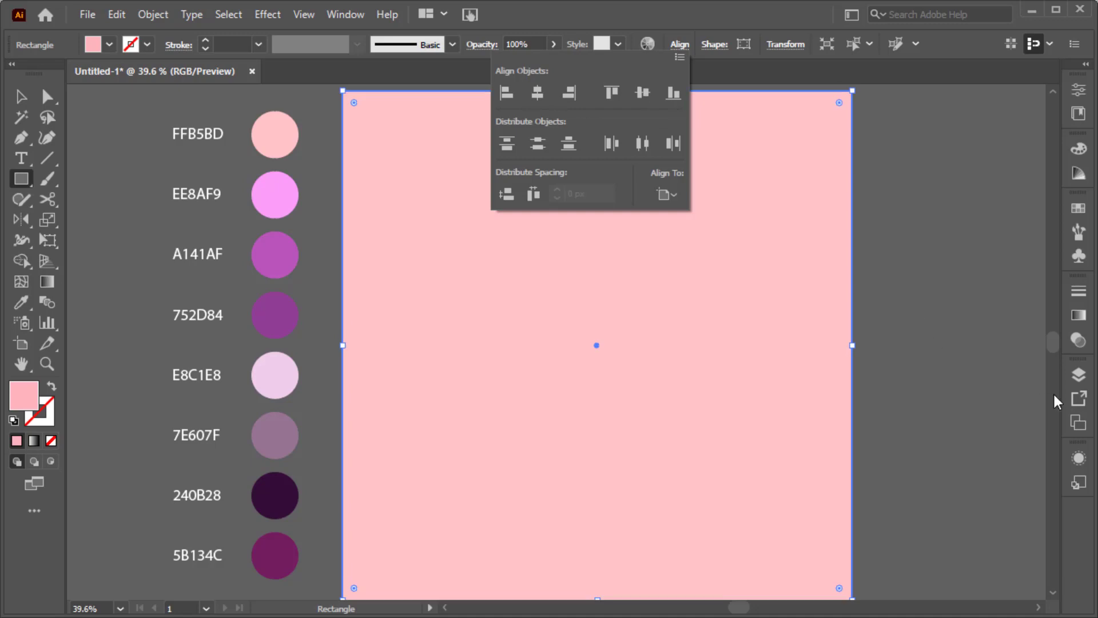
Step: Rename Layer 1 to 'Background', lock it, and add a new empty layer above it
{"action": "left_click", "coordinate": [1079, 374]}
{"action": "double_click", "coordinate": [953, 395]}
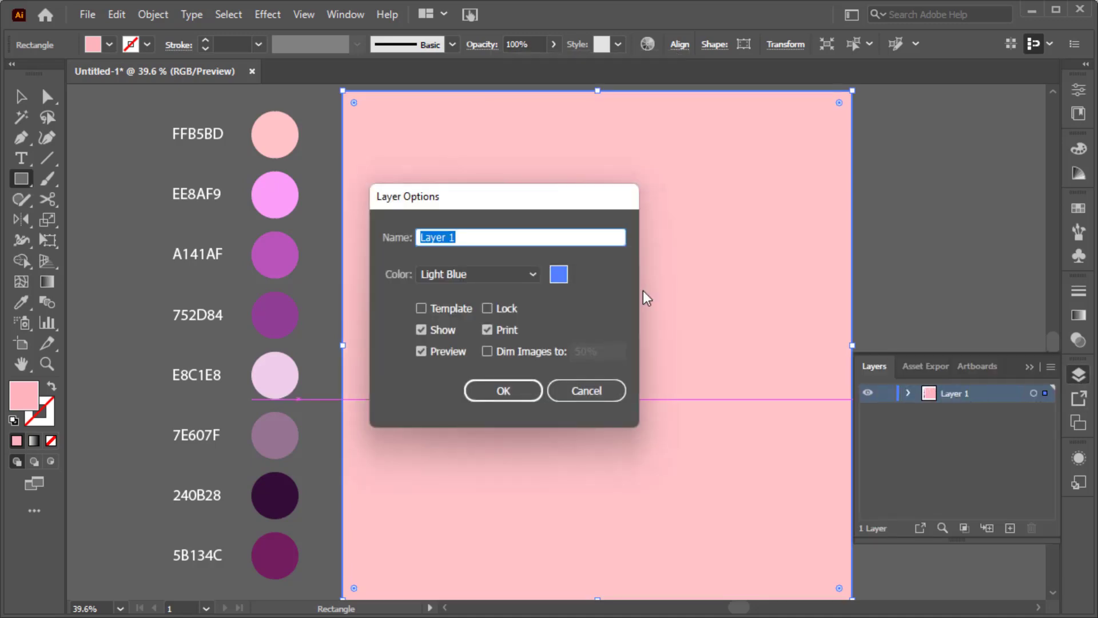
{"action": "type", "text": "Background"}
{"action": "key", "text": "Return"}
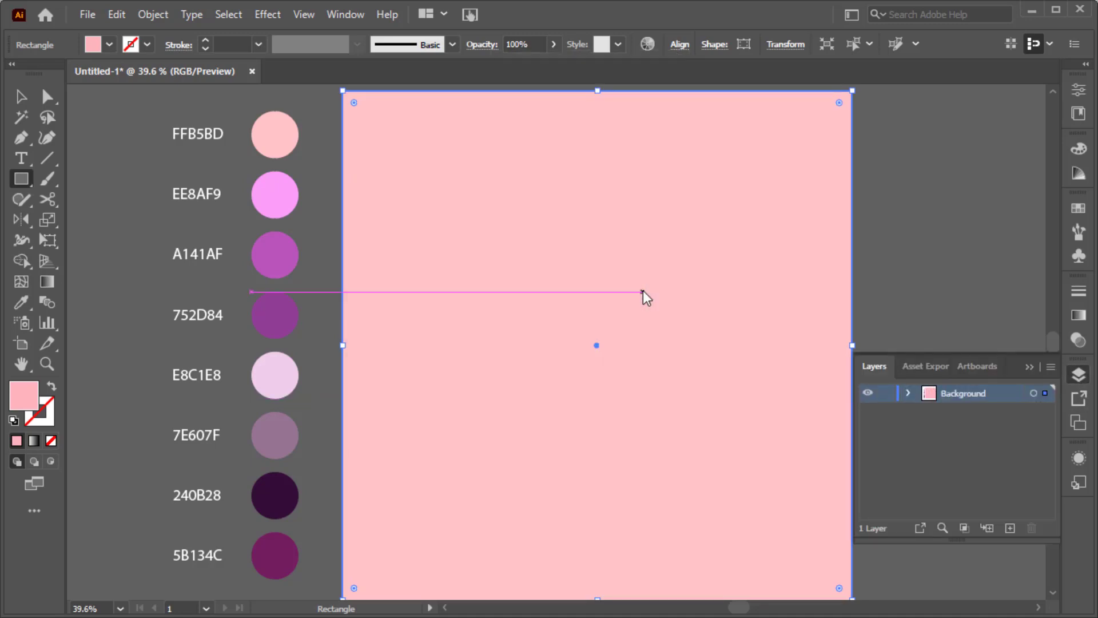
{"action": "left_click", "coordinate": [886, 393]}
{"action": "left_click", "coordinate": [1010, 527]}
{"action": "left_click", "coordinate": [1031, 366]}
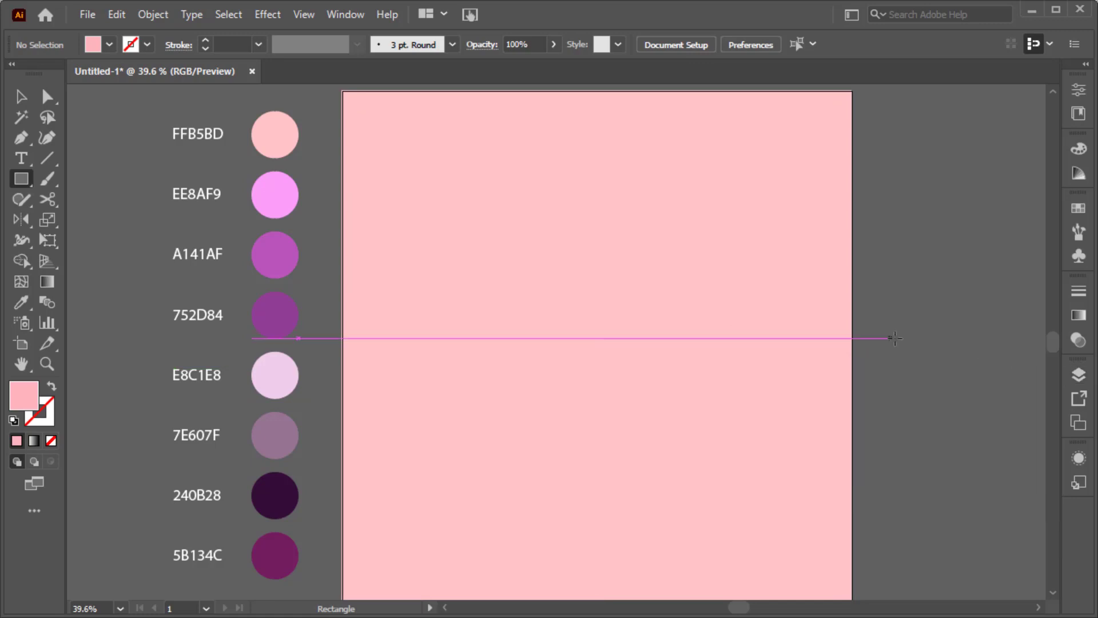
Step: Draw a rectangle with a 240B28 stroke in the artboard's lower half, centred horizontally
{"action": "left_click", "coordinate": [51, 389]}
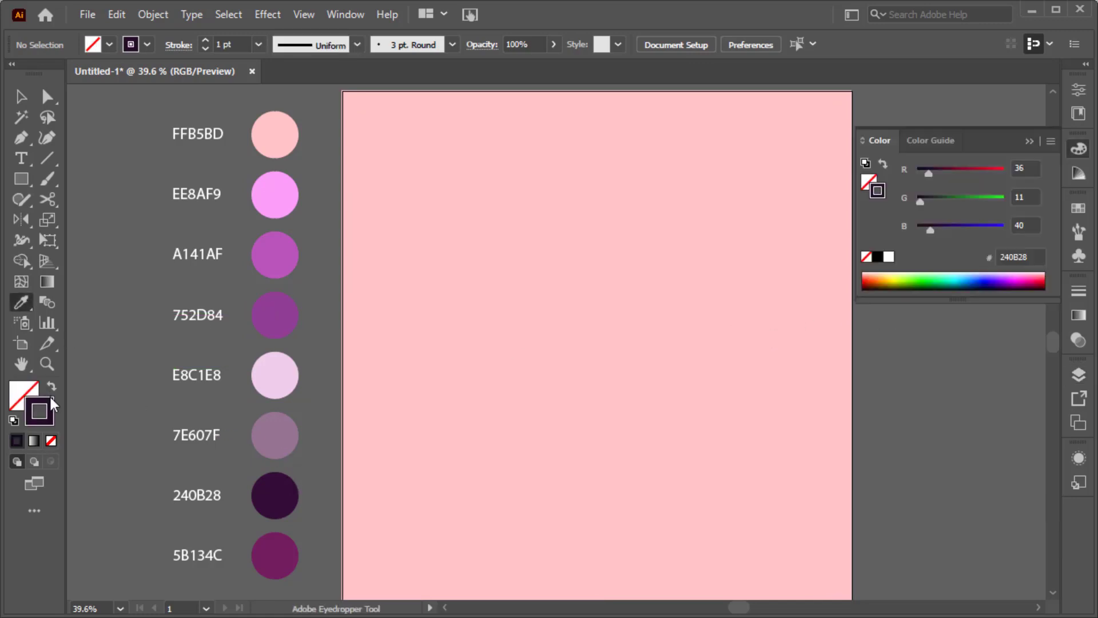
{"action": "left_click", "coordinate": [1030, 141]}
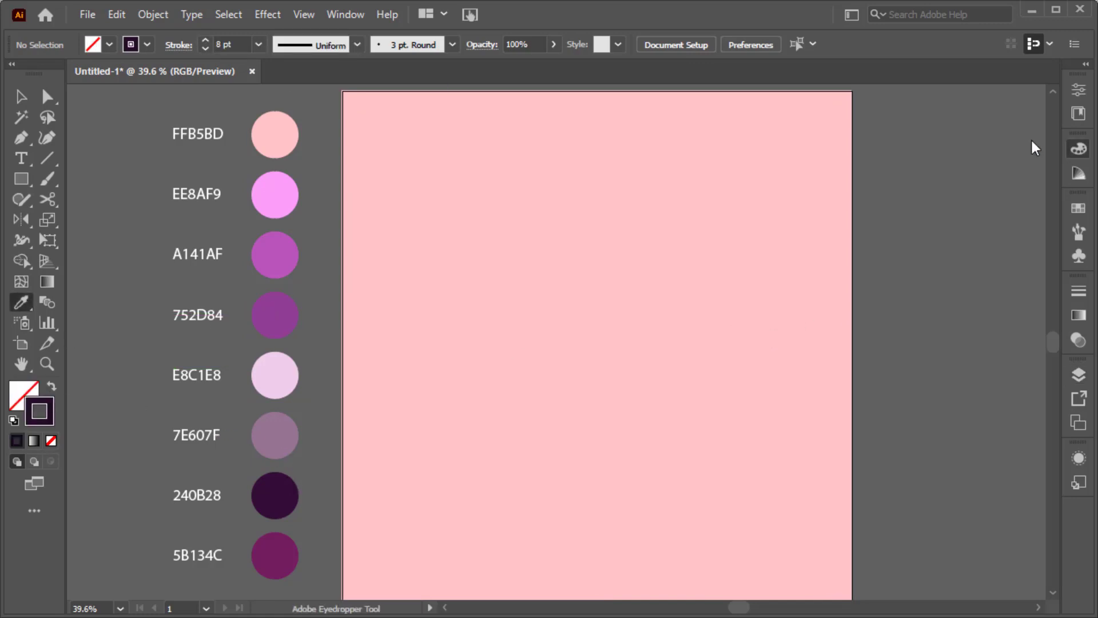
{"action": "mouse_move", "coordinate": [526, 335]}
{"action": "left_mouse_down"}
{"action": "mouse_move", "coordinate": [637, 454]}
{"action": "mouse_move", "coordinate": [743, 483]}
{"action": "mouse_move", "coordinate": [708, 489]}
{"action": "left_mouse_up"}
{"action": "left_click", "coordinate": [680, 44]}
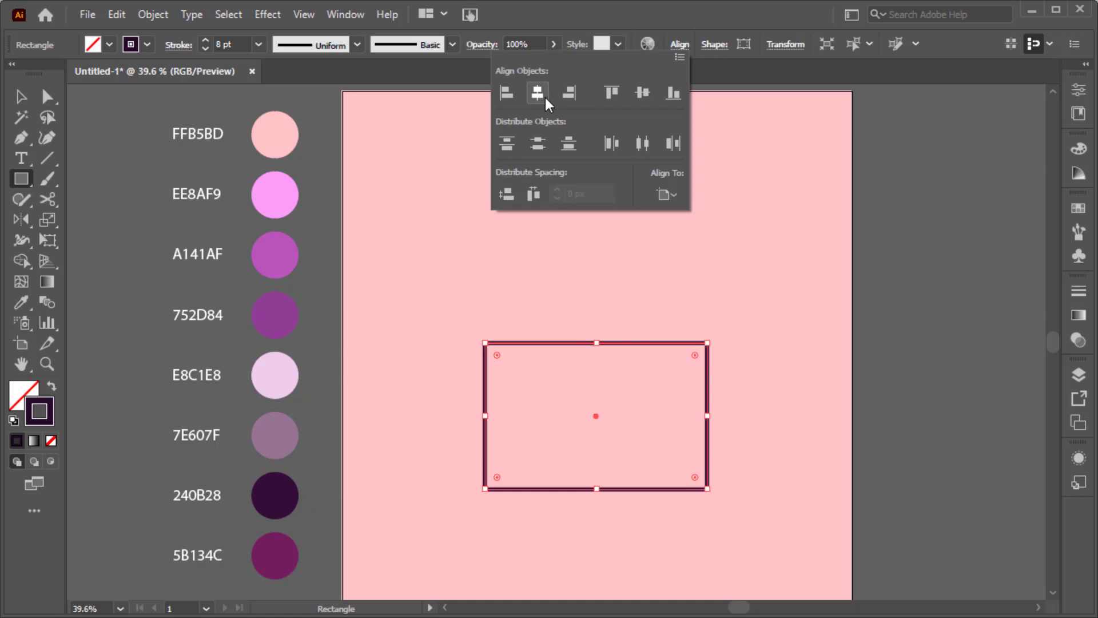
{"action": "left_click", "coordinate": [48, 240]}
Step: Distort the rectangle into a trapezoid wider at the top and move it lower
{"action": "left_click_drag", "start_coordinate": [709, 343], "coordinate": [734, 345]}
{"action": "mouse_move", "coordinate": [708, 489]}
{"action": "left_mouse_down"}
{"action": "mouse_move", "coordinate": [694, 489]}
{"action": "mouse_move", "coordinate": [699, 478]}
{"action": "left_mouse_up"}
{"action": "key", "text": "v"}
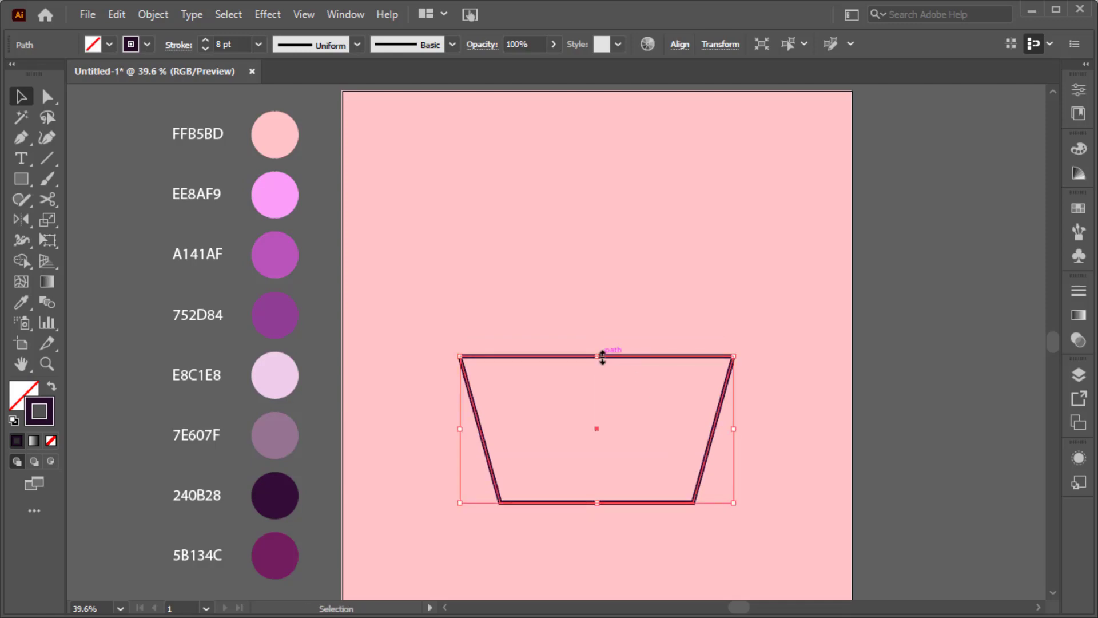
{"action": "left_click_drag", "start_coordinate": [602, 356], "coordinate": [620, 367]}
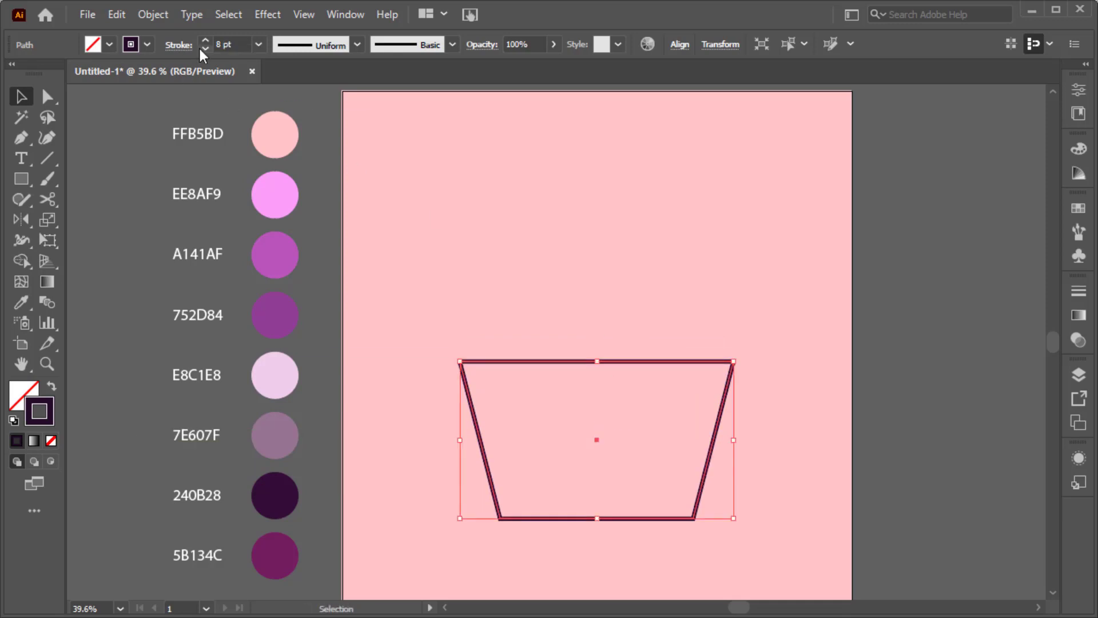
Step: Give the trapezoid outline round caps and round joins
{"action": "left_click", "coordinate": [179, 45]}
{"action": "left_click", "coordinate": [78, 89]}
{"action": "left_click", "coordinate": [79, 110]}
{"action": "left_click", "coordinate": [491, 277]}
{"action": "left_click", "coordinate": [493, 278]}
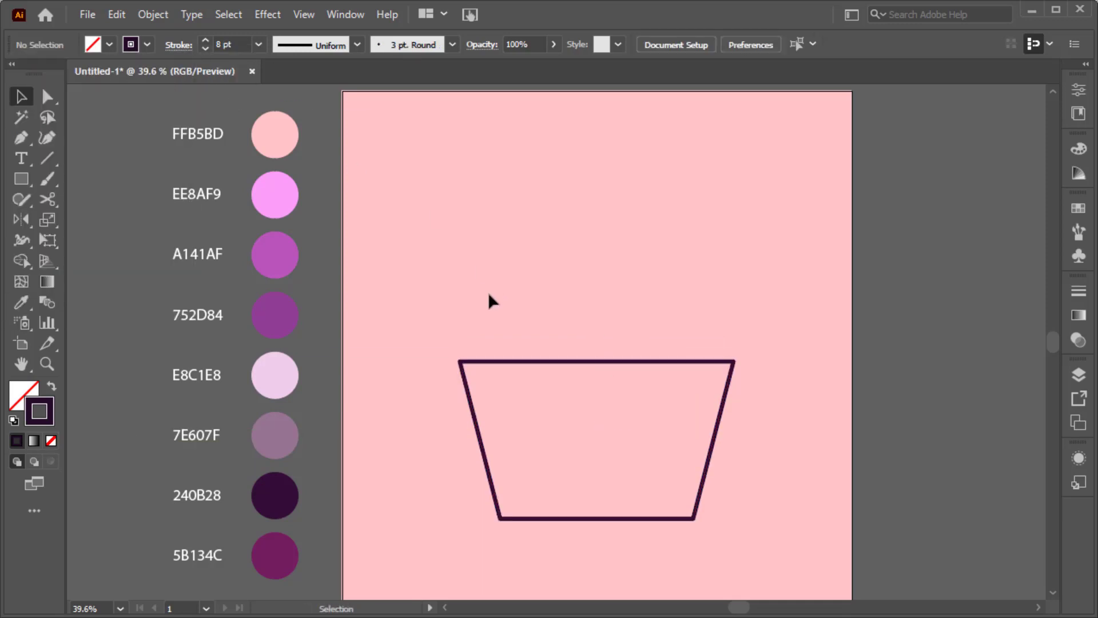
{"action": "left_click", "coordinate": [22, 182]}
Step: Draw a thin band across the trapezoid's top, fully round its corners, and centre both shapes
{"action": "left_click_drag", "start_coordinate": [444, 326], "coordinate": [753, 362]}
{"action": "key", "text": "a"}
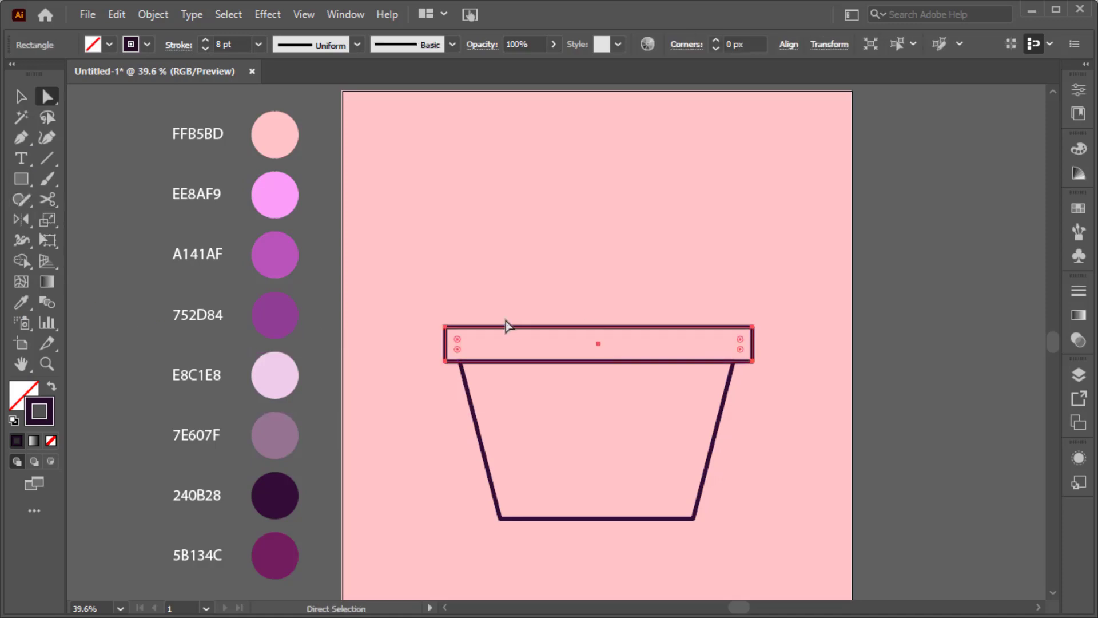
{"action": "left_click_drag", "start_coordinate": [457, 340], "coordinate": [535, 319]}
{"action": "key", "text": "v"}
{"action": "left_click_drag", "start_coordinate": [519, 269], "coordinate": [708, 472]}
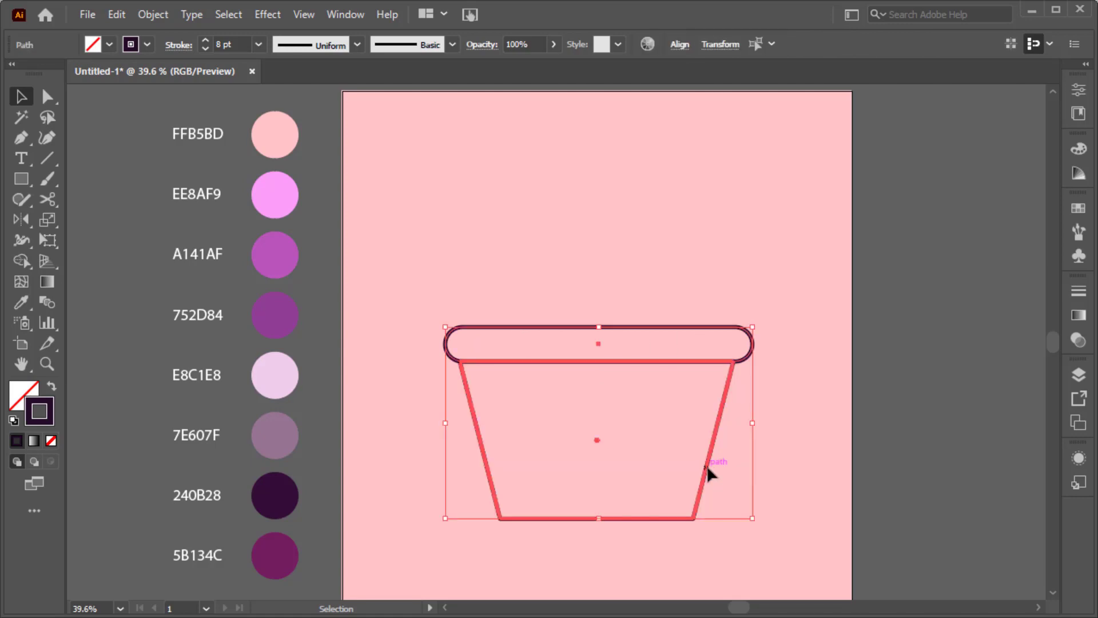
{"action": "left_click", "coordinate": [679, 52]}
{"action": "left_click", "coordinate": [539, 98]}
{"action": "left_click", "coordinate": [592, 287]}
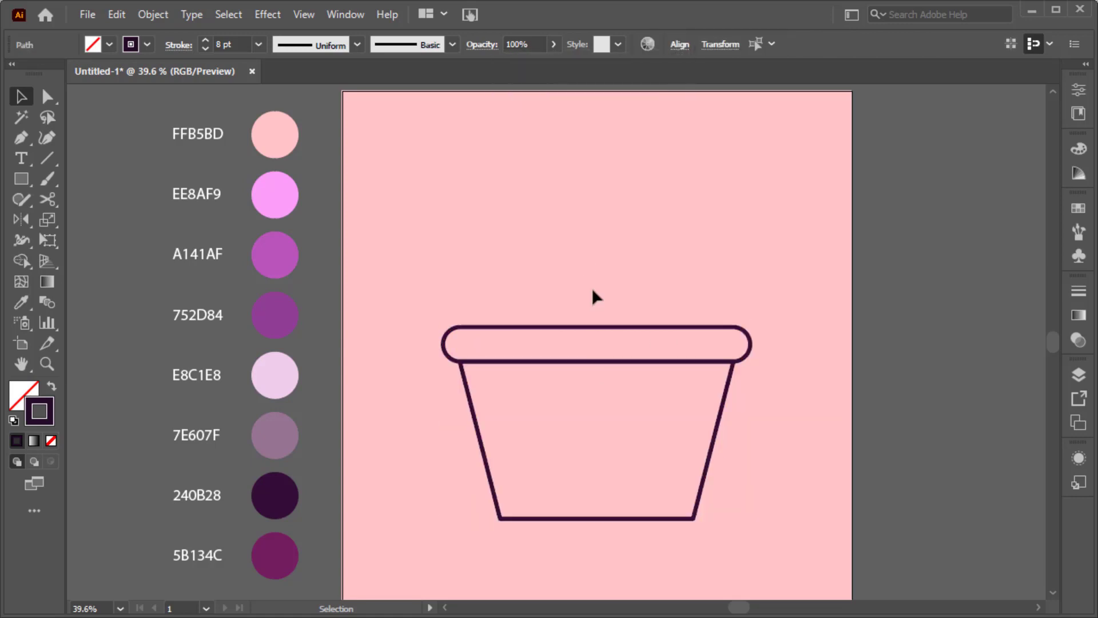
Step: Round the trapezoid's two bottom corners
{"action": "left_click", "coordinate": [691, 519]}
{"action": "key", "text": "a"}
{"action": "left_click_drag", "start_coordinate": [686, 545], "coordinate": [687, 545]}
{"action": "left_click_drag", "start_coordinate": [685, 510], "coordinate": [679, 502]}
{"action": "left_click", "coordinate": [800, 474]}
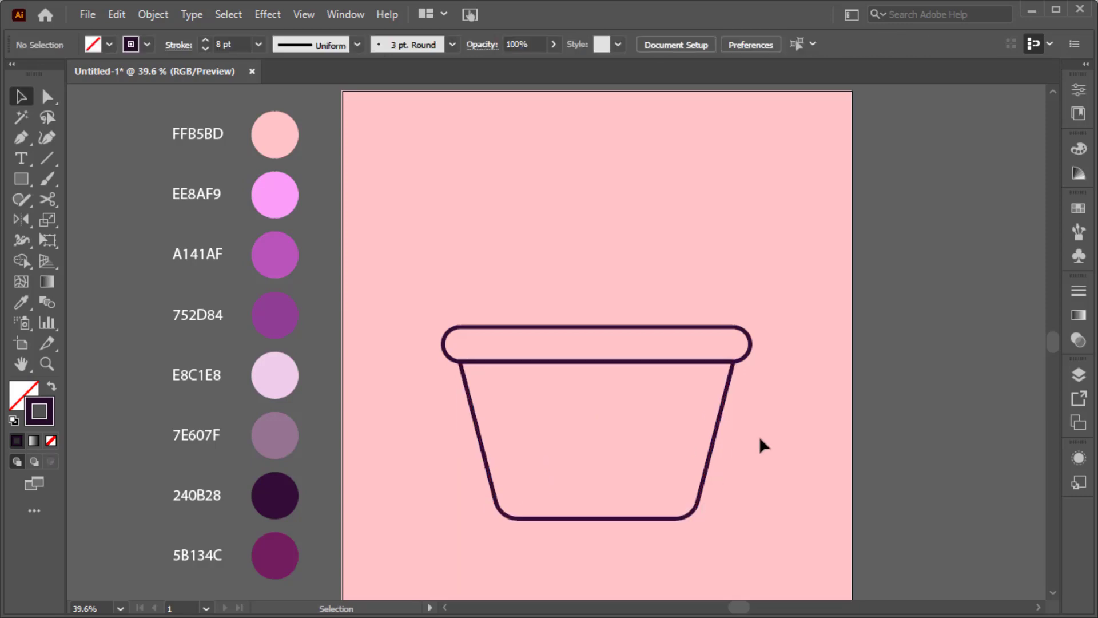
Step: Set the stroke of both cup shapes to 10 pt
{"action": "left_click_drag", "start_coordinate": [585, 304], "coordinate": [613, 394]}
{"action": "left_click", "coordinate": [206, 40]}
{"action": "left_click", "coordinate": [206, 41]}
{"action": "left_click", "coordinate": [469, 220]}
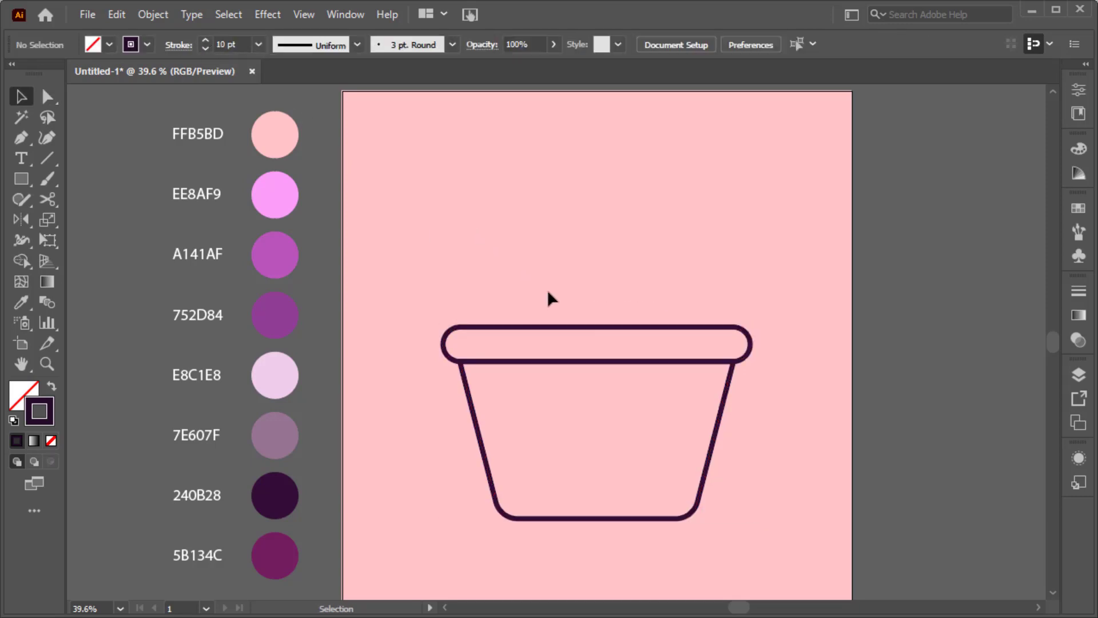
{"action": "left_click", "coordinate": [28, 181]}
{"action": "left_click", "coordinate": [99, 220]}
Step: Draw a large circle over the cup, centre it horizontally, and move it down 26 px
{"action": "left_click_drag", "start_coordinate": [537, 223], "coordinate": [714, 461]}
{"action": "key", "text": "v"}
{"action": "key", "text": "ctrl+a"}
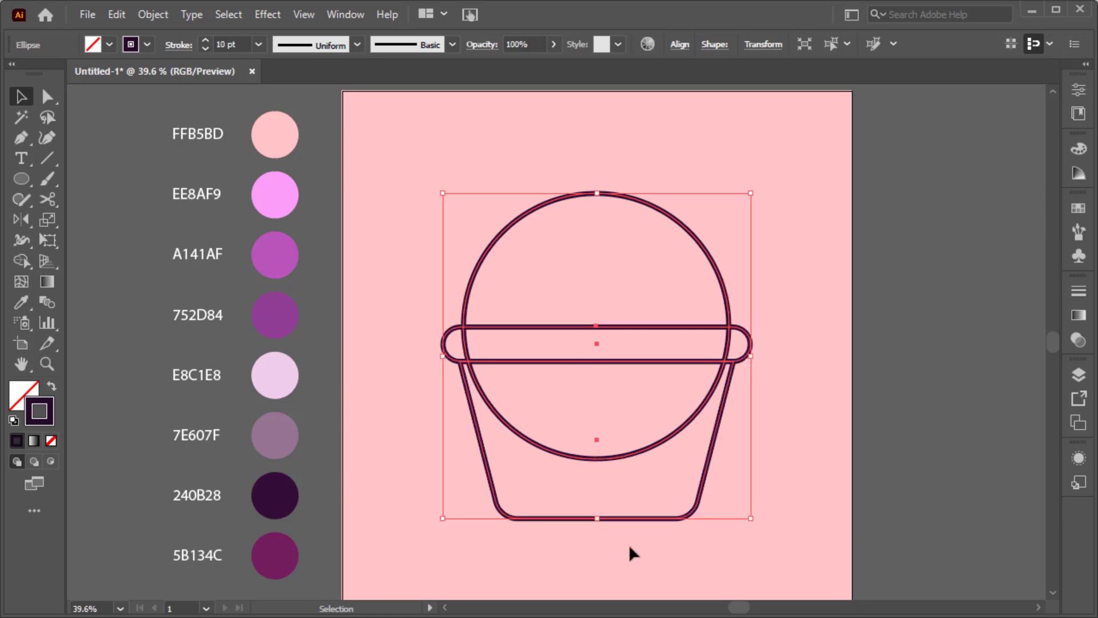
{"action": "left_click", "coordinate": [680, 44]}
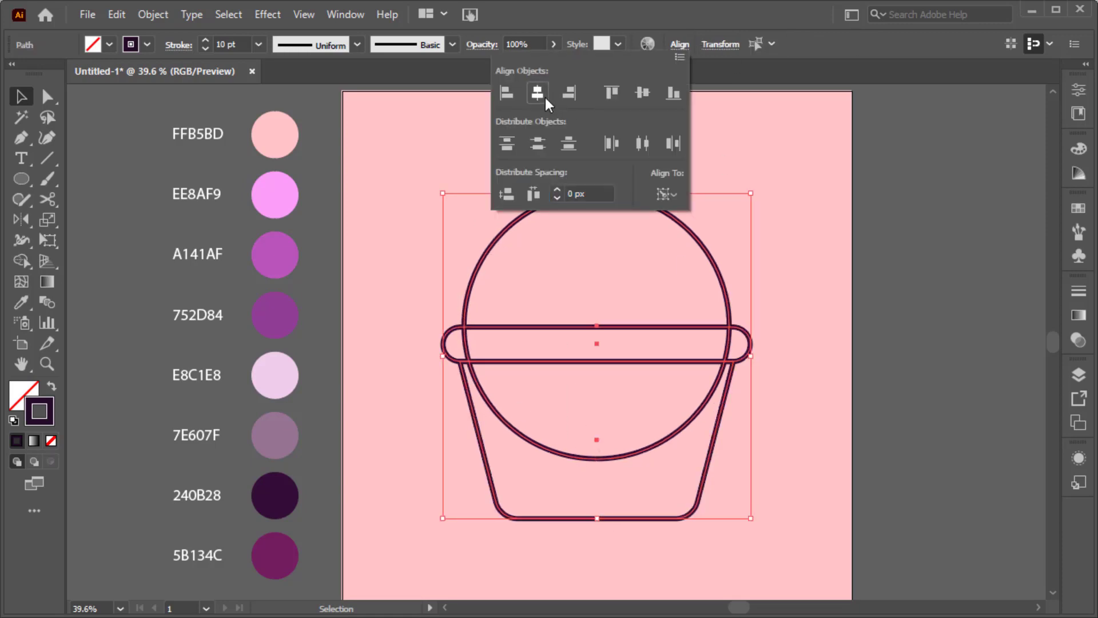
{"action": "left_click", "coordinate": [785, 284]}
{"action": "left_click_drag", "start_coordinate": [609, 199], "coordinate": [609, 211]}
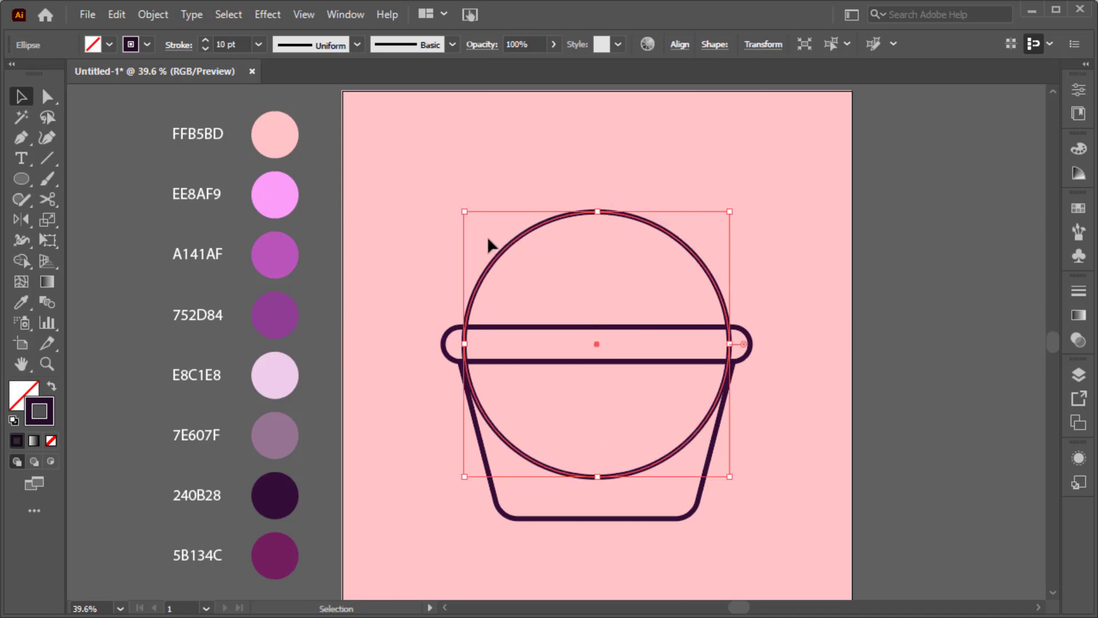
Step: Use Shape Builder to delete the circle's lower part and merge the band into one pill
{"action": "left_click_drag", "start_coordinate": [437, 242], "coordinate": [522, 435]}
{"action": "left_click_drag", "start_coordinate": [742, 535], "coordinate": [757, 536]}
{"action": "left_click", "coordinate": [21, 261]}
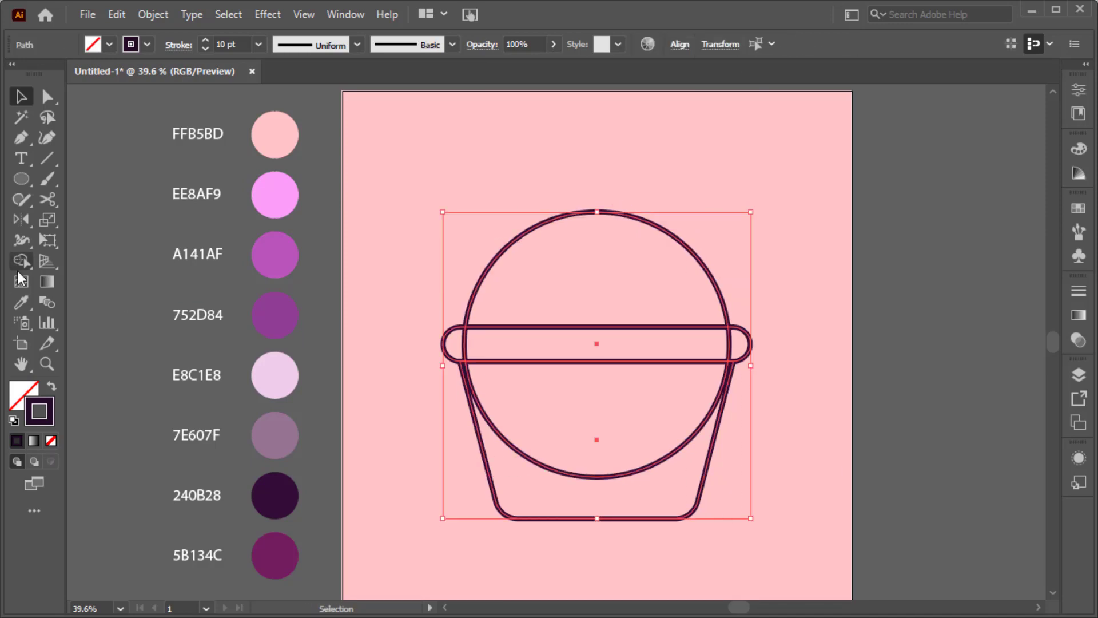
{"action": "left_click_drag", "start_coordinate": [554, 471], "coordinate": [481, 395]}
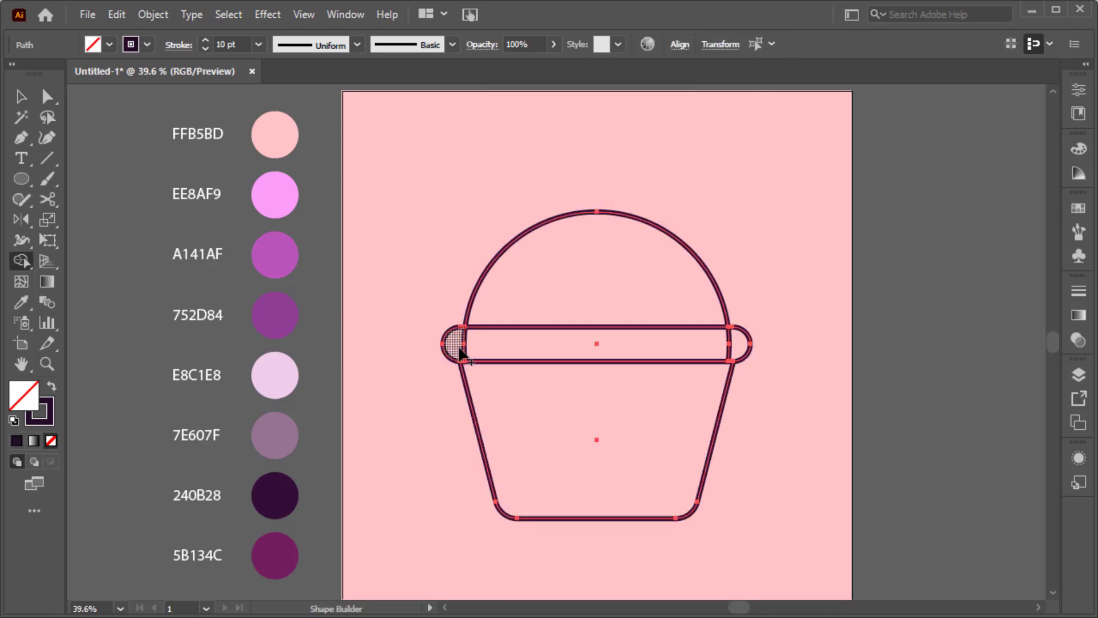
{"action": "mouse_move", "coordinate": [456, 340]}
{"action": "left_mouse_down"}
{"action": "mouse_move", "coordinate": [630, 356]}
{"action": "mouse_move", "coordinate": [735, 348]}
{"action": "left_mouse_up"}
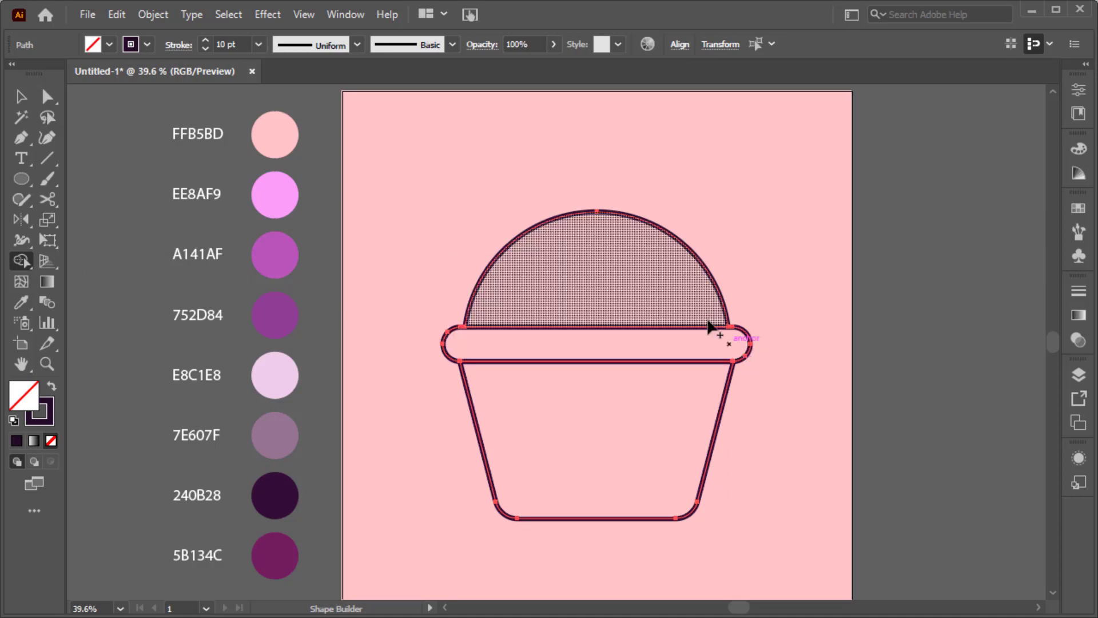
{"action": "key", "text": "v"}
{"action": "left_click", "coordinate": [757, 314]}
Step: Raise the cup's bottom anchors to shorten it and set all outlines to 12 pt
{"action": "left_click_drag", "start_coordinate": [466, 487], "coordinate": [705, 544]}
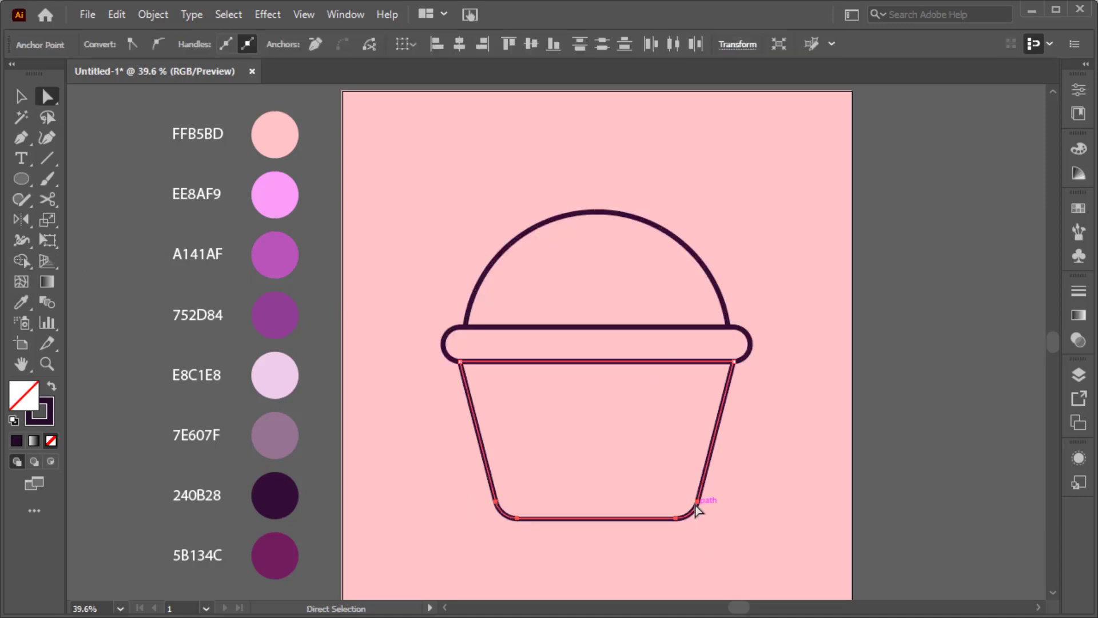
{"action": "left_click_drag", "start_coordinate": [699, 506], "coordinate": [697, 484]}
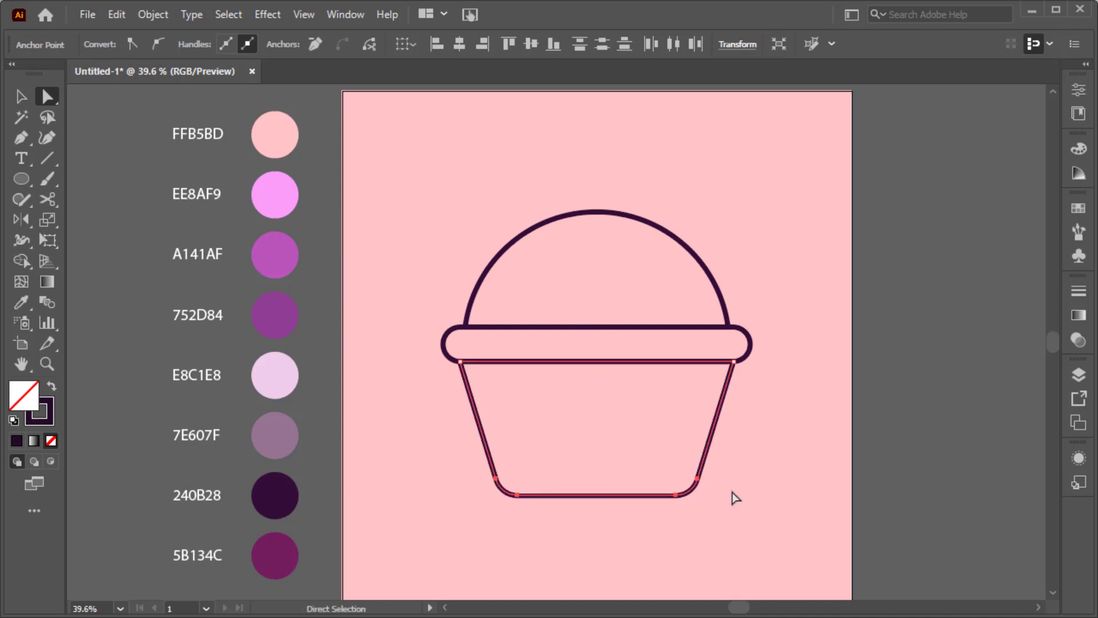
{"action": "key", "text": "v"}
{"action": "left_click", "coordinate": [757, 534]}
{"action": "key", "text": "ctrl+a"}
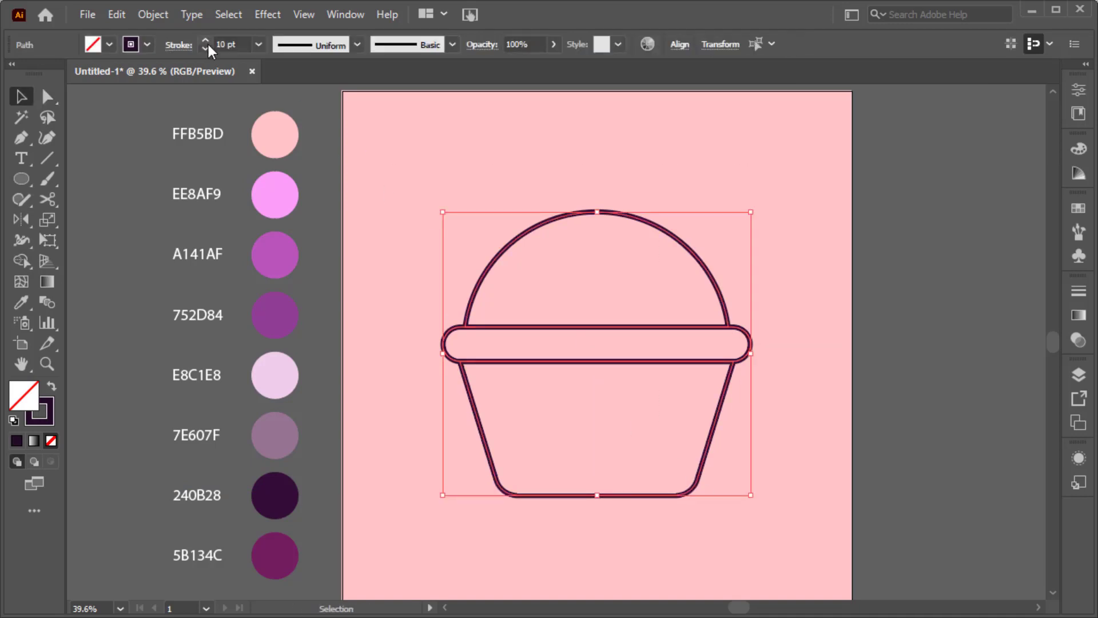
{"action": "left_click", "coordinate": [421, 182]}
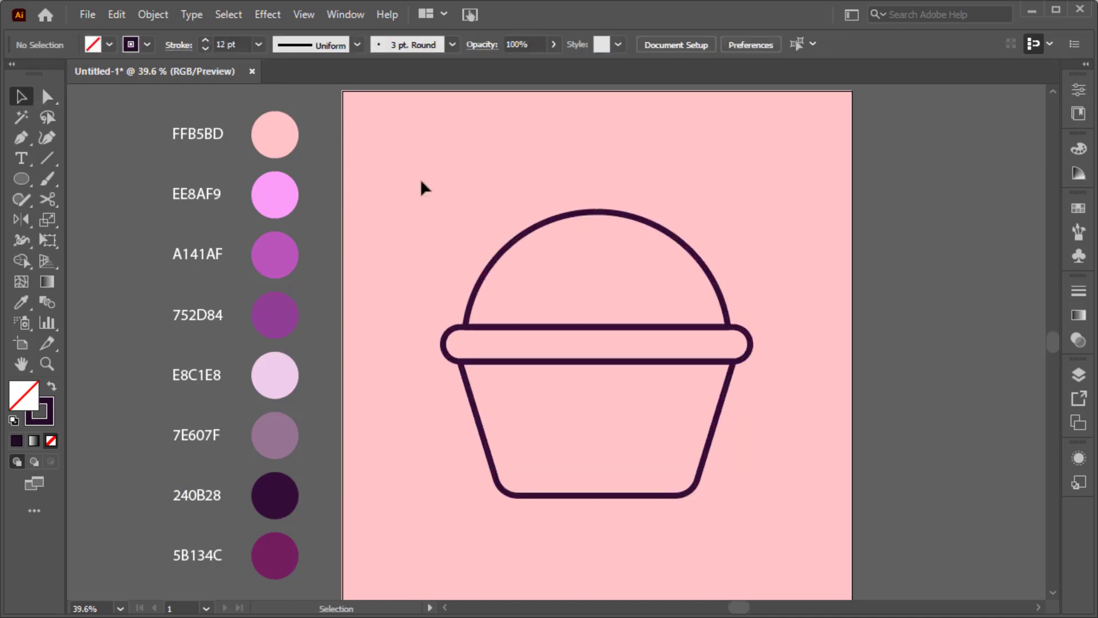
{"action": "left_click", "coordinate": [502, 246]}
Step: Paste a copy of the dome behind it and fill it with EE8AF9 pink
{"action": "left_click", "coordinate": [117, 15]}
{"action": "left_click", "coordinate": [116, 15]}
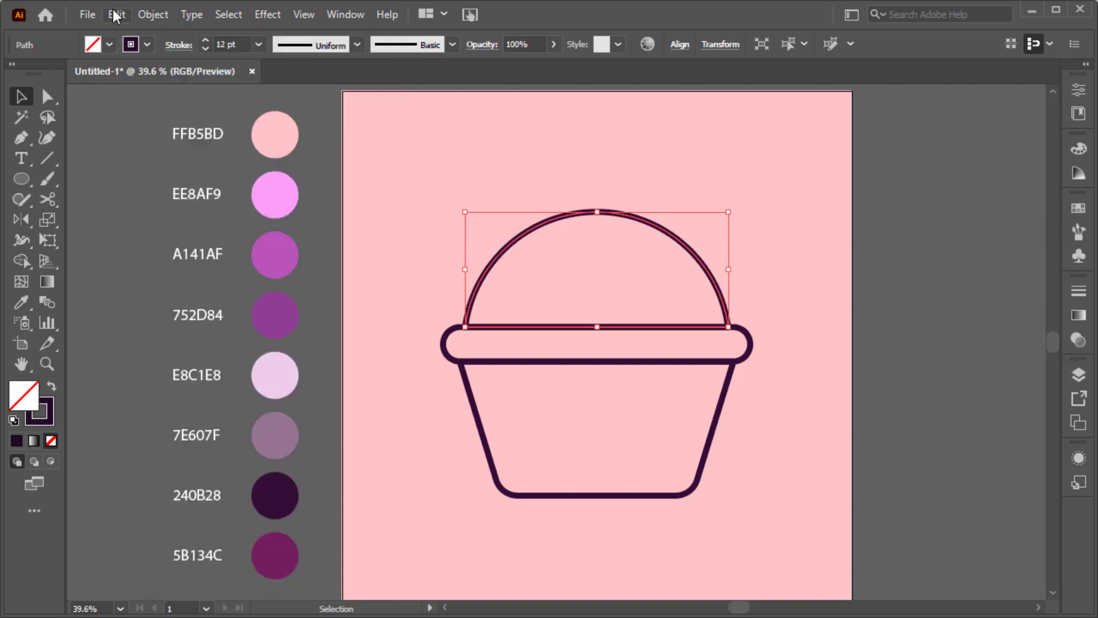
{"action": "left_click", "coordinate": [117, 14]}
{"action": "left_click", "coordinate": [199, 155]}
{"action": "key", "text": "shift+x"}
{"action": "left_click", "coordinate": [19, 303]}
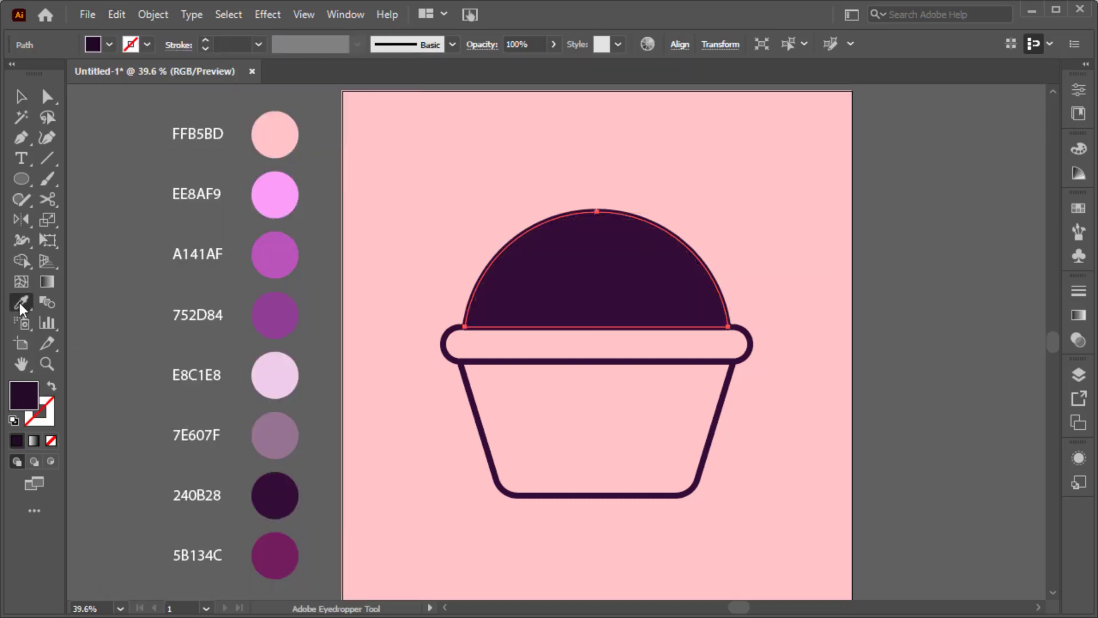
{"action": "left_click", "coordinate": [282, 200]}
{"action": "key", "text": "v"}
Step: Paste an offset dome copy in front and trim with Shape Builder to leave a thin highlight
{"action": "left_click", "coordinate": [116, 14]}
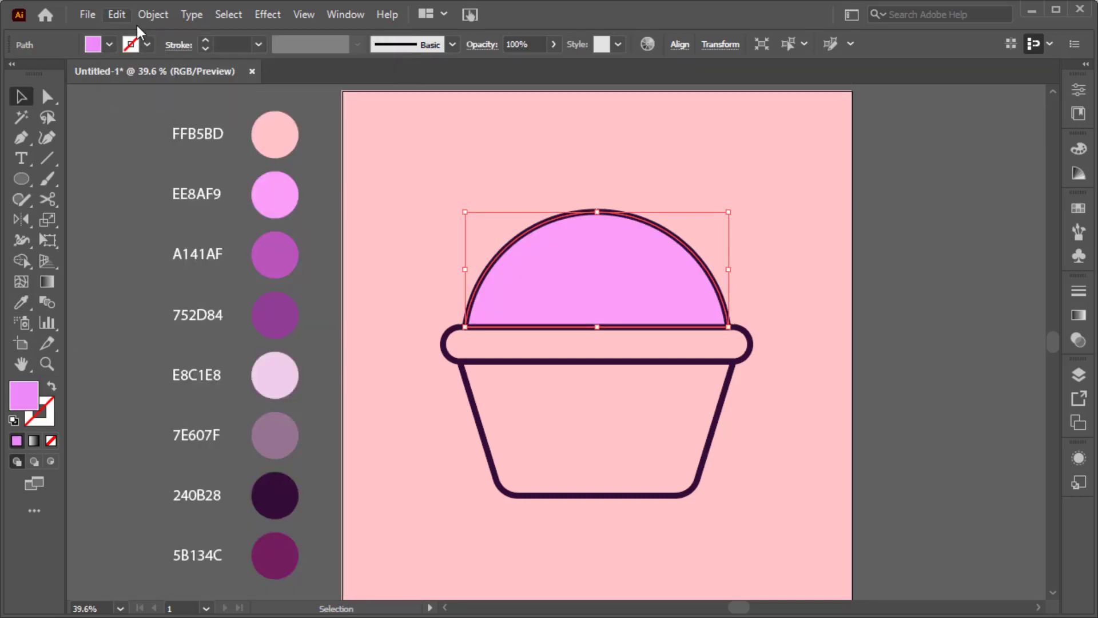
{"action": "left_click", "coordinate": [198, 137]}
{"action": "left_click_drag", "start_coordinate": [586, 266], "coordinate": [592, 273]}
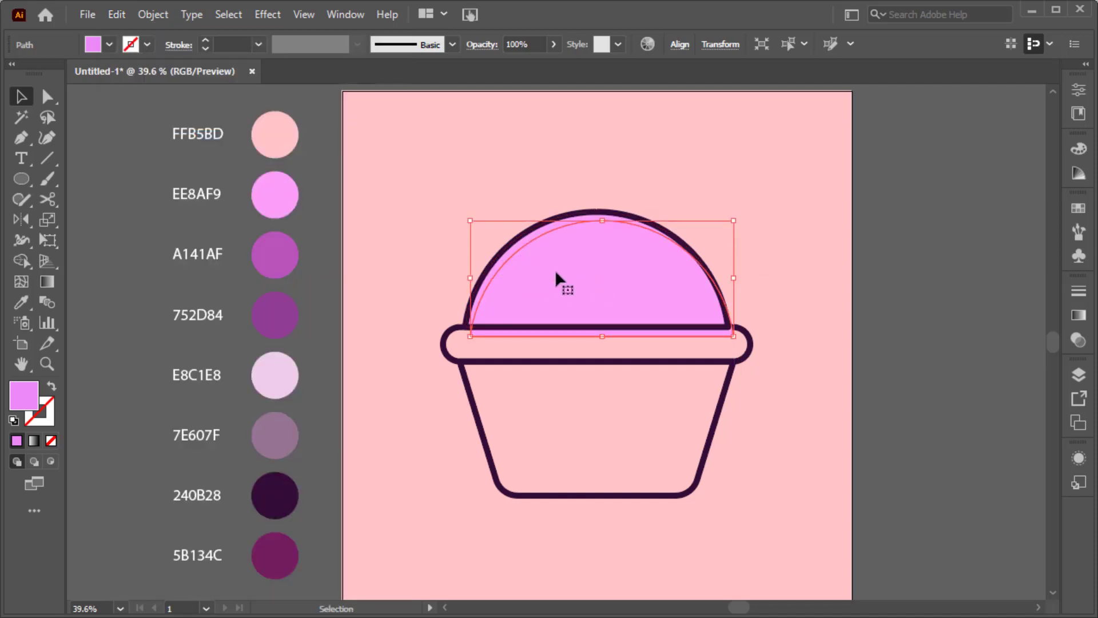
{"action": "scroll", "coordinate": [579, 249], "scroll_direction": "up", "scroll_amount": 2}
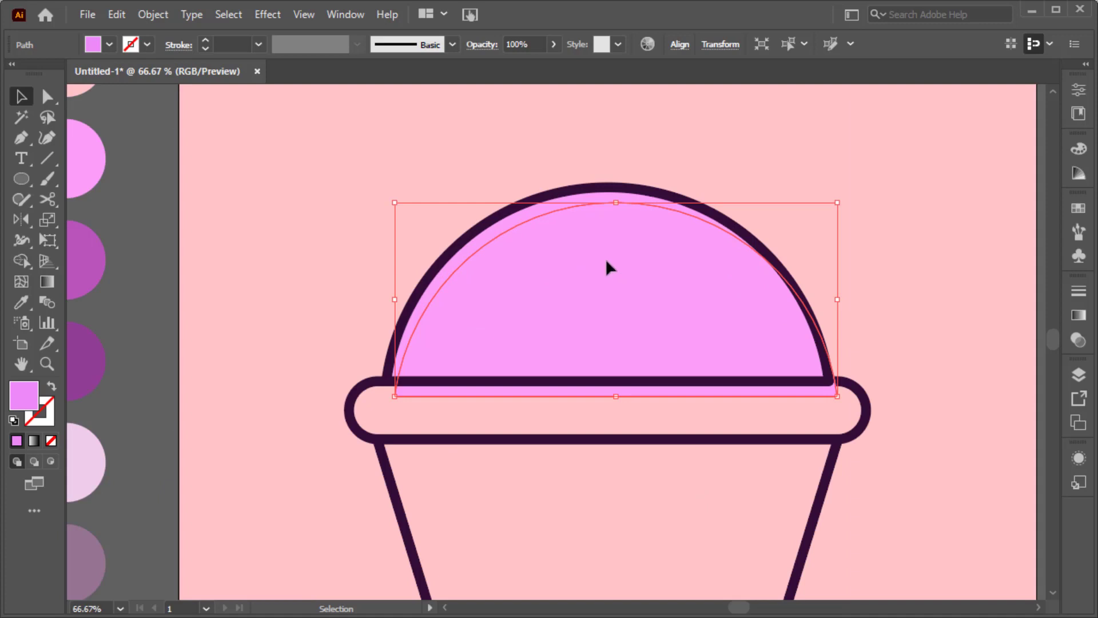
{"action": "left_click_drag", "start_coordinate": [605, 255], "coordinate": [605, 254]}
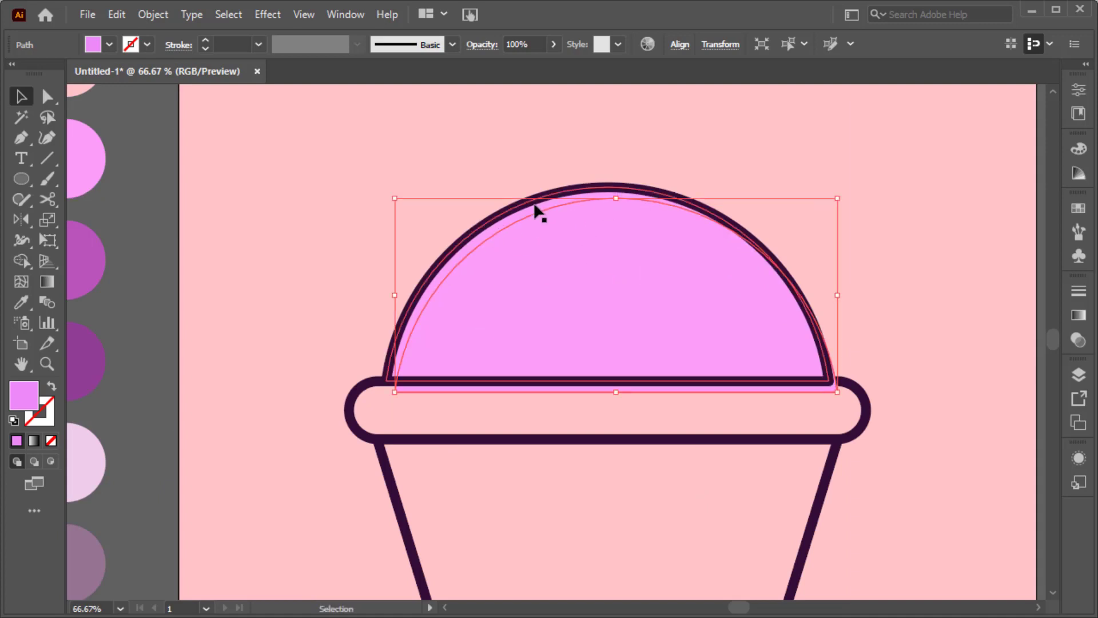
{"action": "left_click", "coordinate": [517, 214], "text": "shift"}
{"action": "key", "text": "shift+m"}
{"action": "left_click", "coordinate": [432, 386], "text": "alt"}
{"action": "key", "text": "v"}
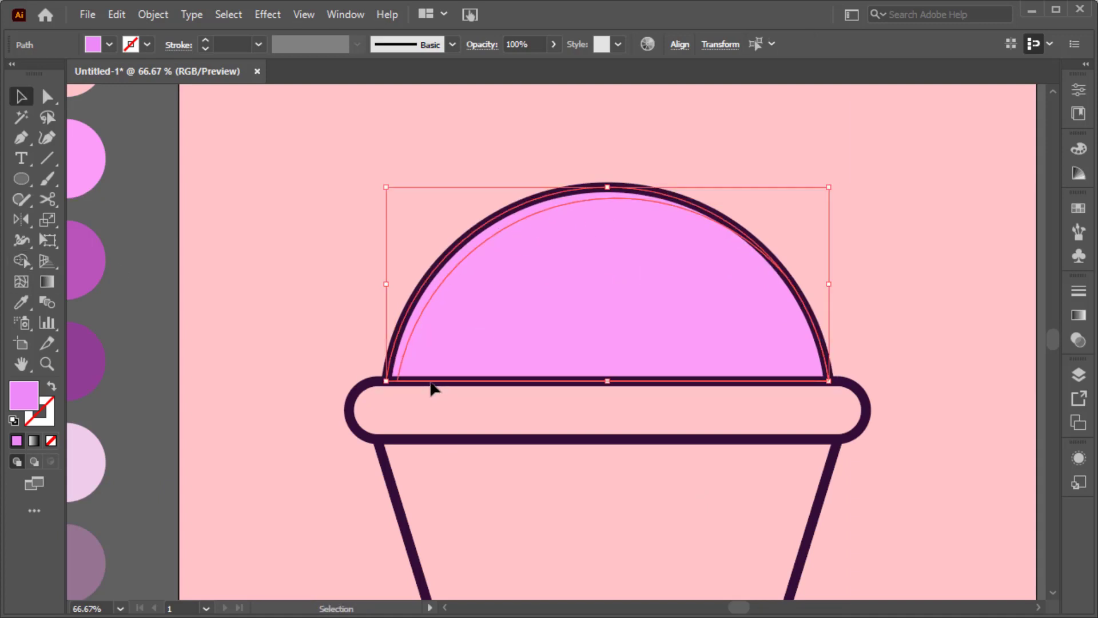
{"action": "left_click", "coordinate": [387, 318]}
Step: Fill the dome with A141AF purple
{"action": "left_click", "coordinate": [426, 292]}
{"action": "key", "text": "ctrl+0"}
{"action": "key", "text": "i"}
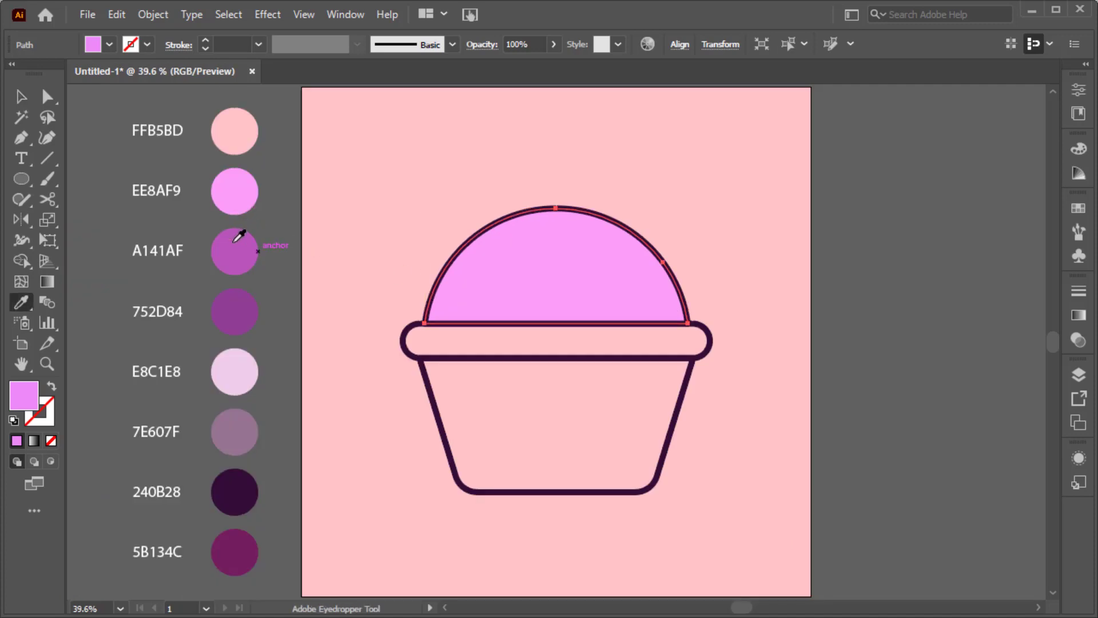
{"action": "left_click", "coordinate": [236, 239]}
{"action": "left_click", "coordinate": [366, 236], "text": "ctrl"}
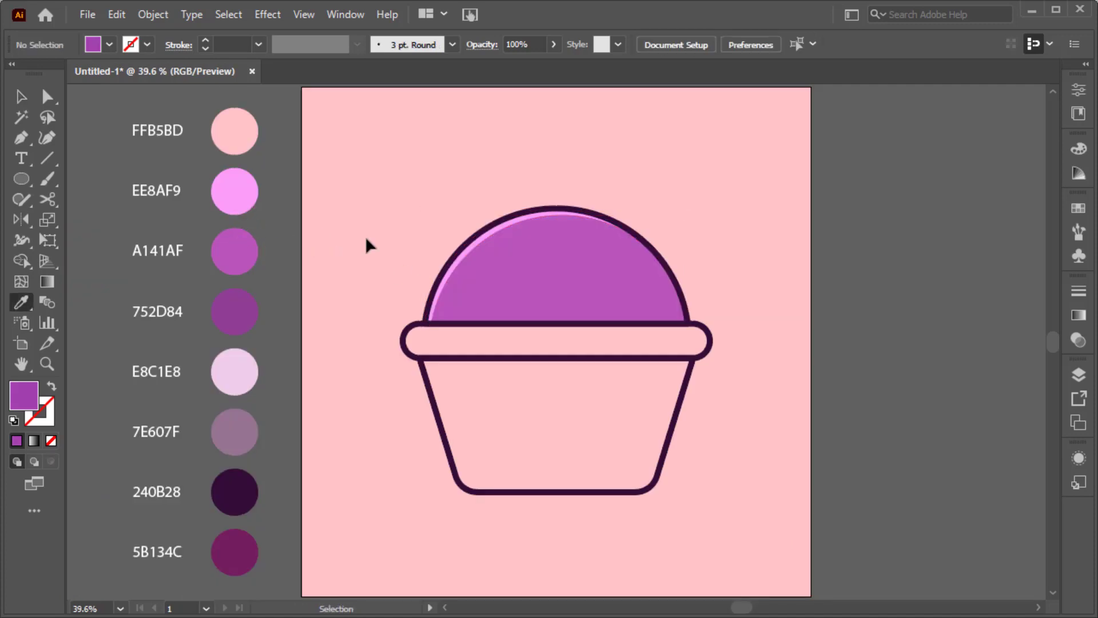
Step: Fill the rim band with EE8AF9 pink and shift a copy slightly right
{"action": "key", "text": "v"}
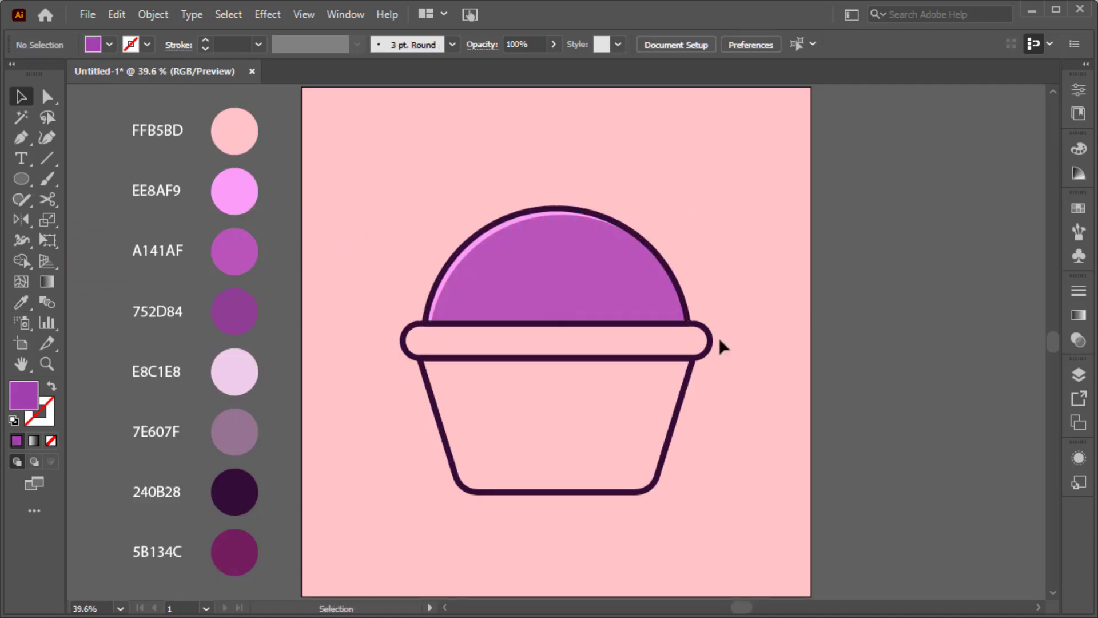
{"action": "left_click", "coordinate": [711, 350]}
{"action": "key", "text": "a"}
{"action": "key", "text": "shift+x"}
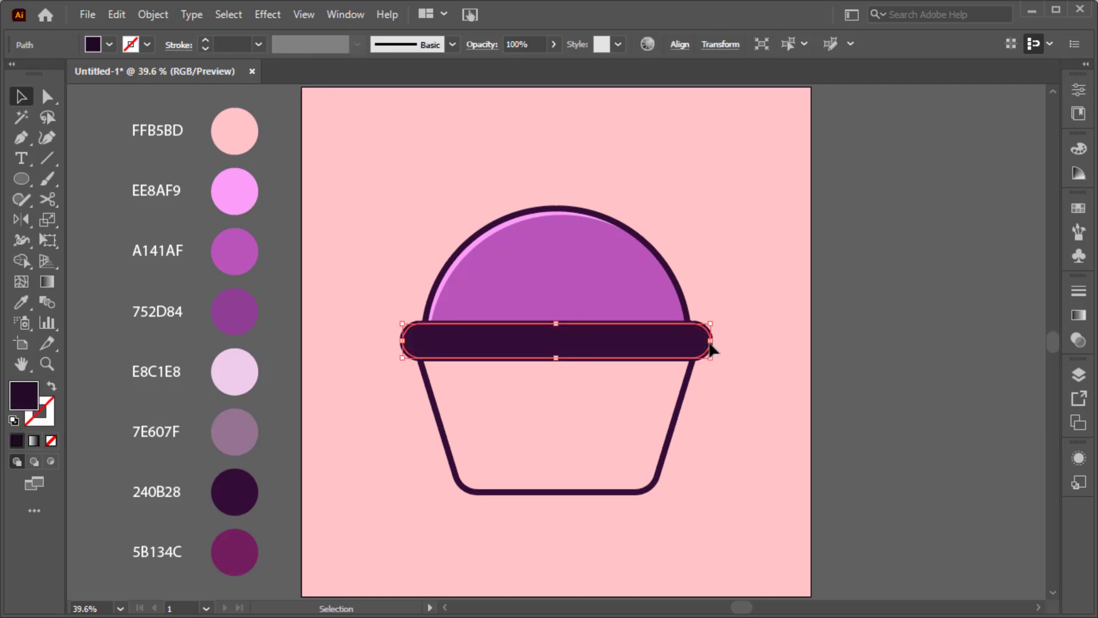
{"action": "key", "text": "i"}
{"action": "left_click", "coordinate": [237, 193]}
{"action": "key", "text": "v"}
{"action": "key", "text": "ctrl+1"}
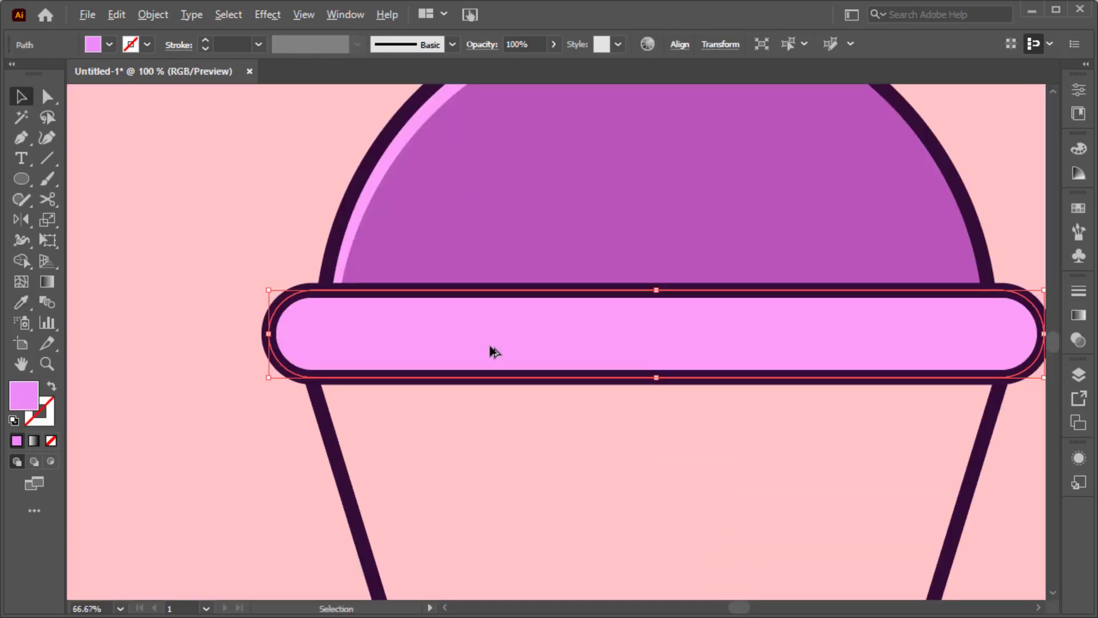
{"action": "left_click_drag", "start_coordinate": [491, 350], "coordinate": [524, 350]}
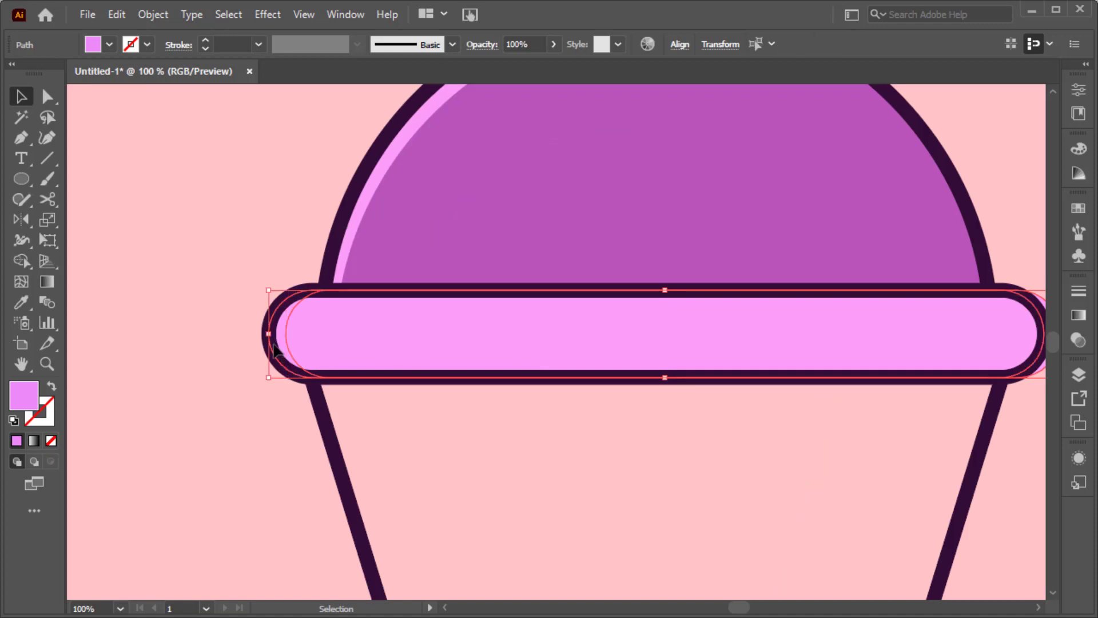
{"action": "key", "text": "ctrl+0"}
Step: Trim the rim's right overhang and fill the band A141AF purple, leaving a pink left-end highlight
{"action": "key", "text": "shift+m"}
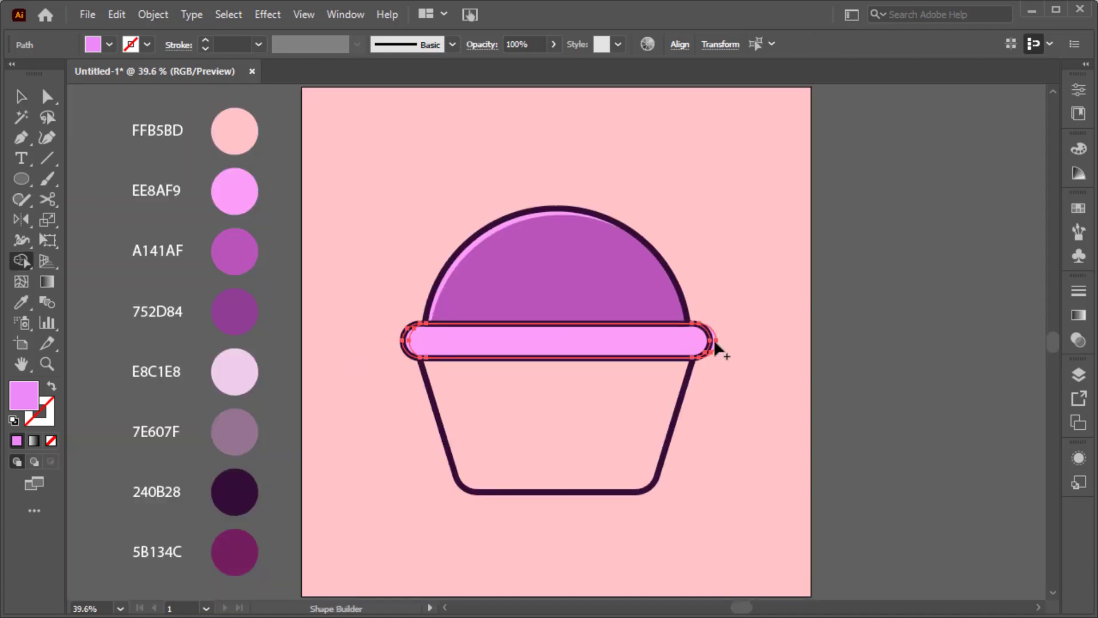
{"action": "scroll", "coordinate": [713, 340], "scroll_direction": "up", "scroll_amount": 4}
{"action": "left_click", "coordinate": [756, 350], "text": "alt"}
{"action": "key", "text": "ctrl+0"}
{"action": "key", "text": "v"}
{"action": "left_click", "coordinate": [754, 347]}
{"action": "left_click", "coordinate": [670, 345]}
{"action": "key", "text": "i"}
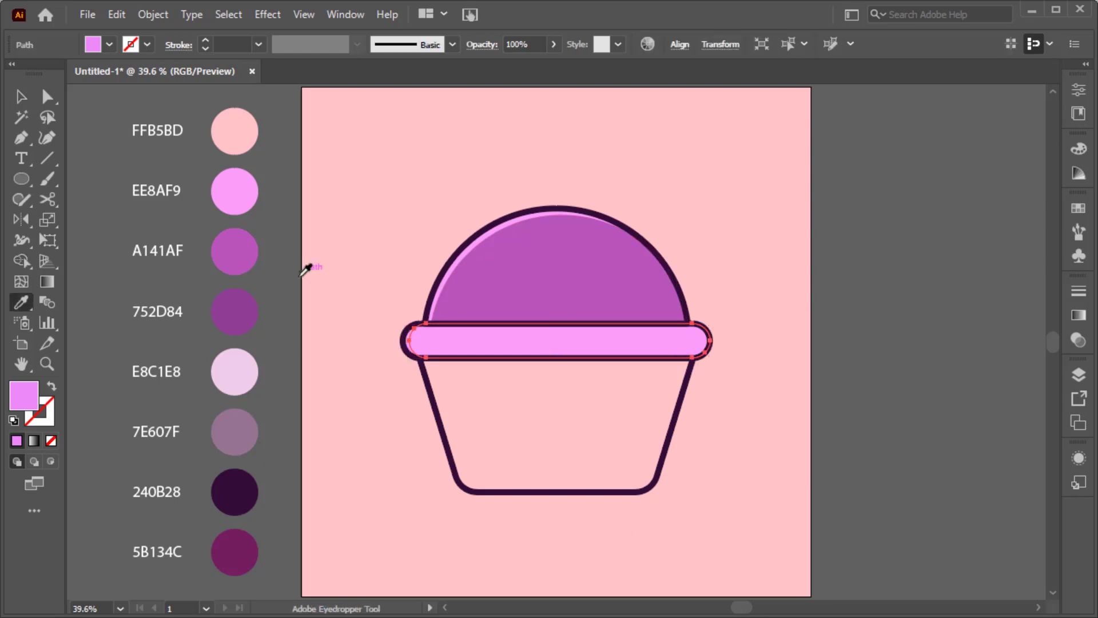
{"action": "left_click", "coordinate": [247, 256]}
{"action": "left_click", "coordinate": [318, 247], "text": "ctrl"}
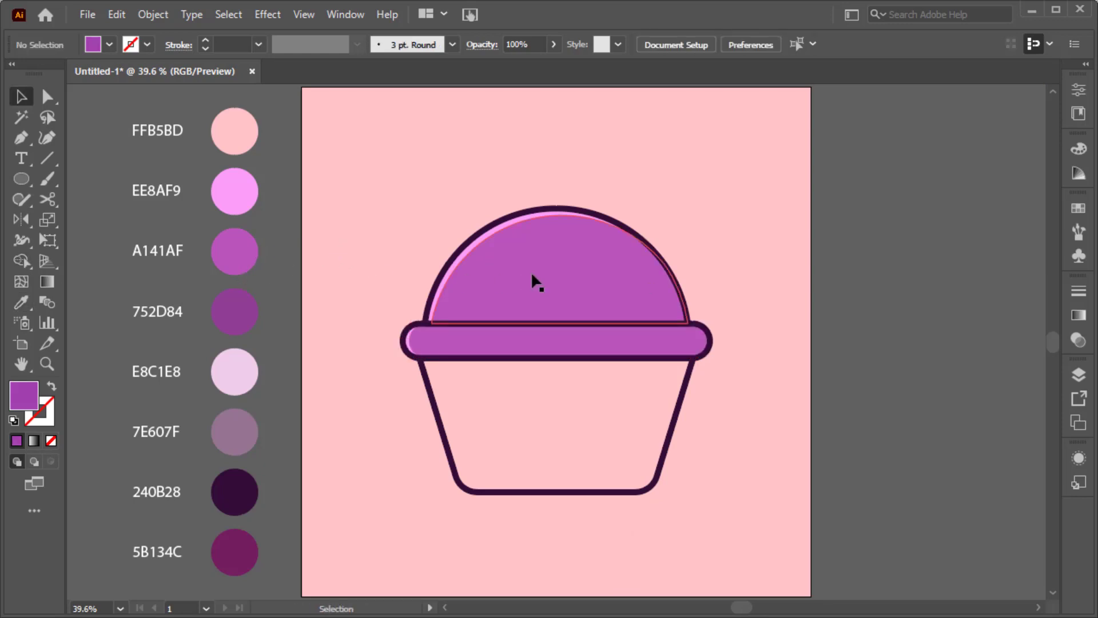
Step: Fill the cup wrapper with E8C1E8 lavender
{"action": "left_click", "coordinate": [667, 454], "text": "ctrl"}
{"action": "left_click", "coordinate": [664, 461]}
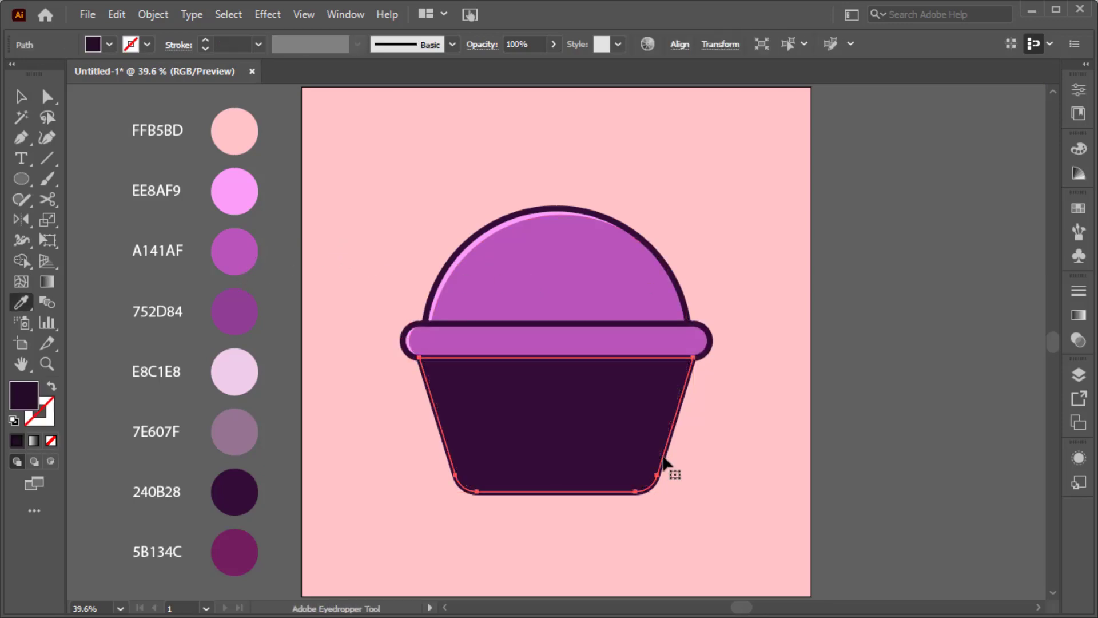
{"action": "left_click", "coordinate": [252, 383]}
{"action": "left_click", "coordinate": [343, 424], "text": "ctrl"}
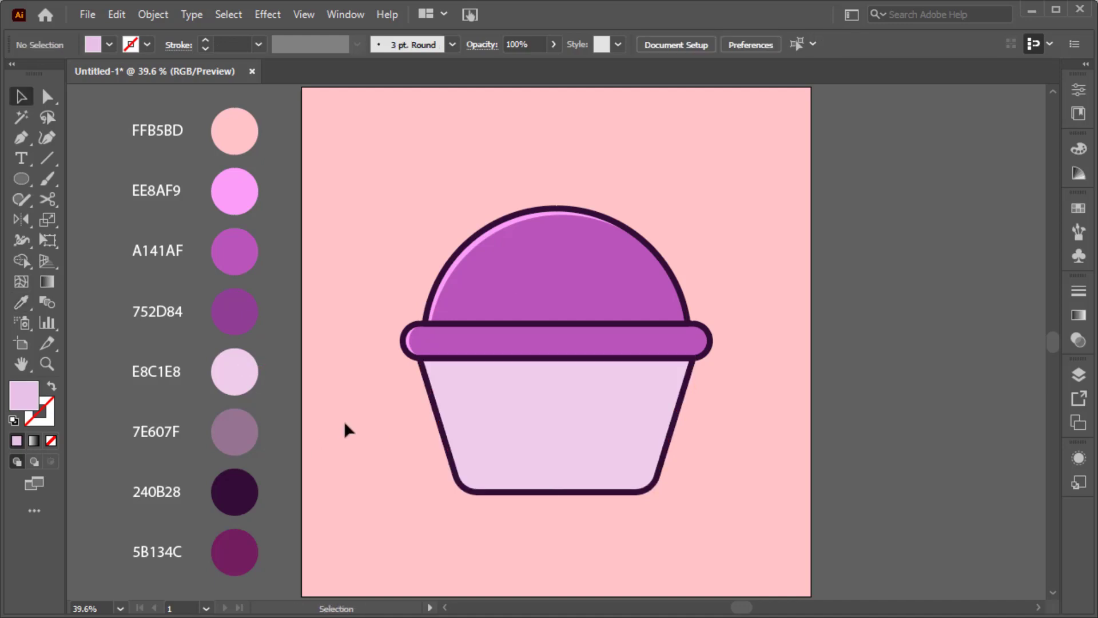
Step: Draw a closed Pen path covering the right side of the dome and rim band
{"action": "key", "text": "p"}
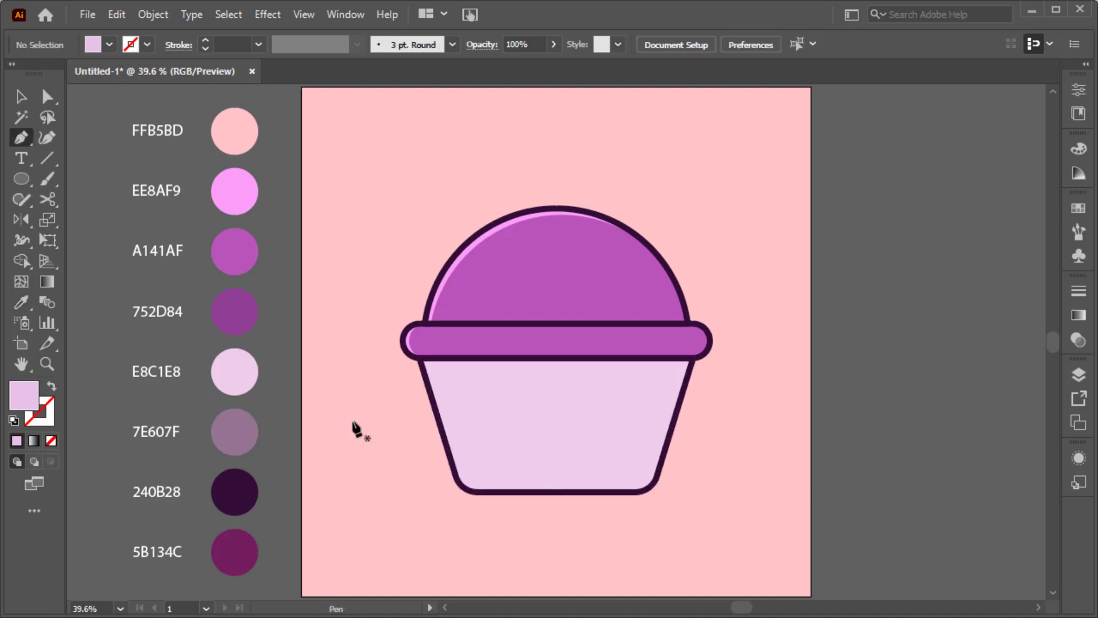
{"action": "left_click", "coordinate": [606, 218]}
{"action": "left_click_drag", "start_coordinate": [573, 324], "coordinate": [530, 343]}
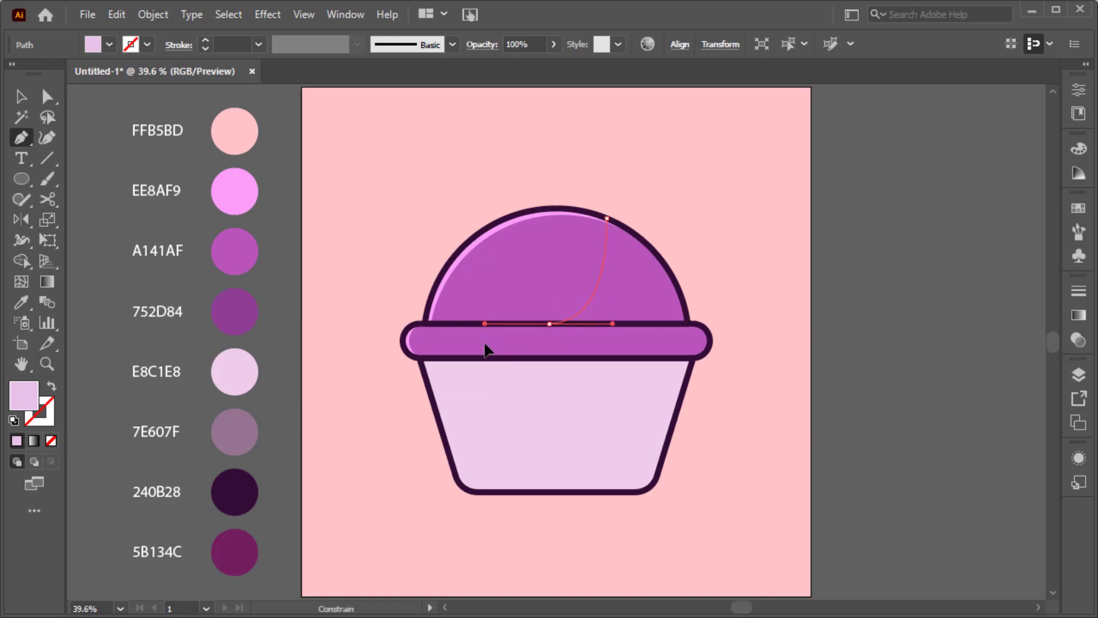
{"action": "left_click_drag", "start_coordinate": [550, 331], "coordinate": [573, 326]}
{"action": "left_click", "coordinate": [596, 325]}
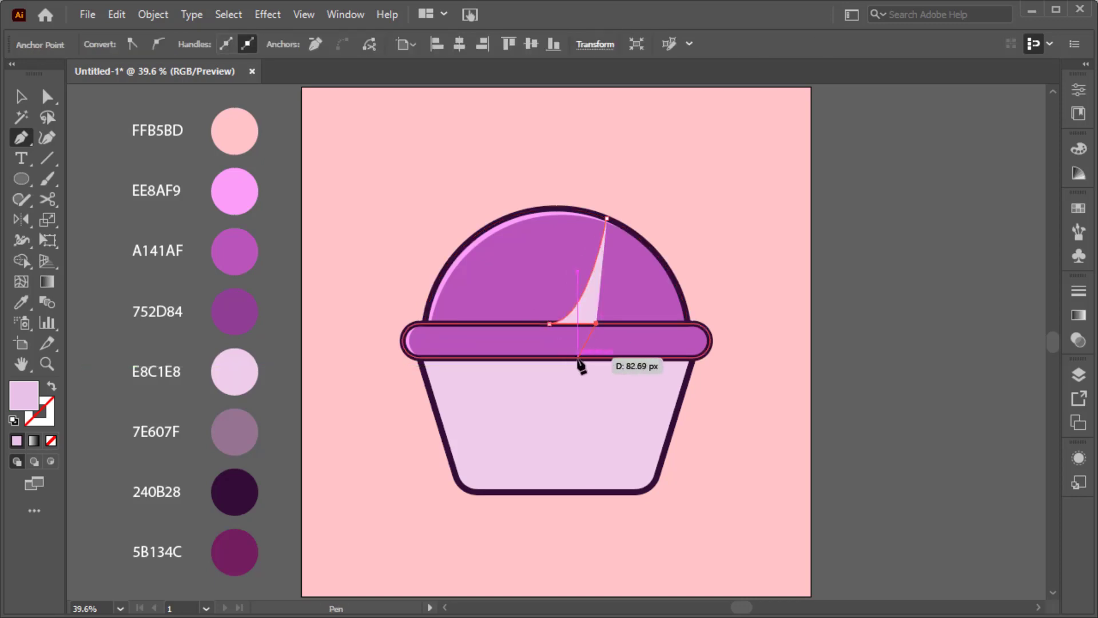
{"action": "left_click_drag", "start_coordinate": [578, 359], "coordinate": [536, 359]}
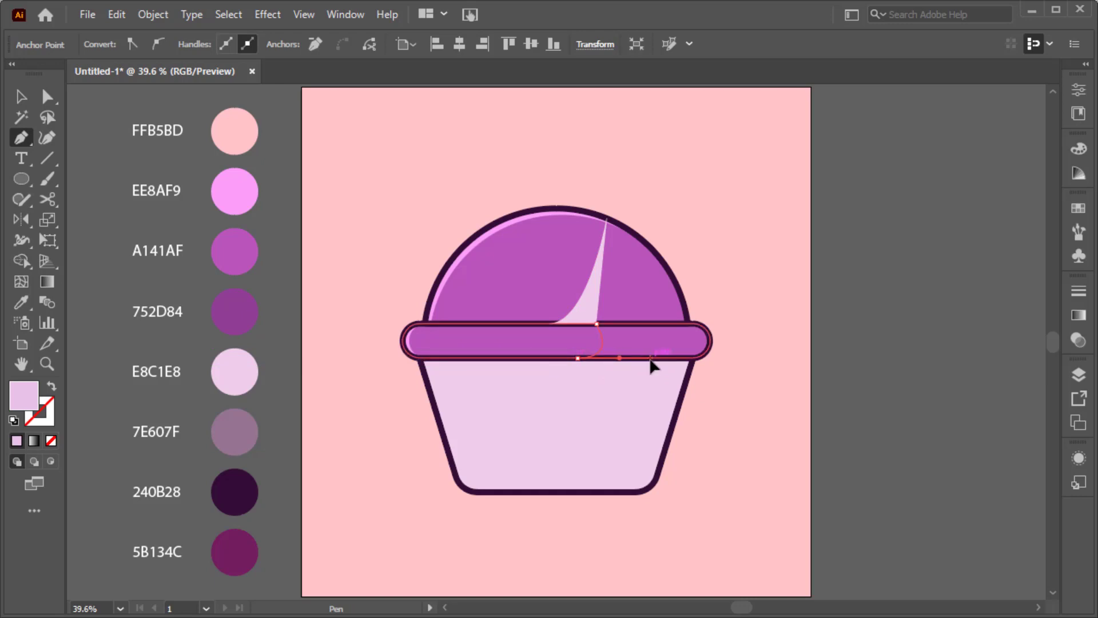
{"action": "left_click", "coordinate": [738, 357]}
{"action": "left_click", "coordinate": [738, 241]}
{"action": "left_click", "coordinate": [655, 160]}
{"action": "left_click", "coordinate": [606, 219]}
{"action": "key", "text": "v"}
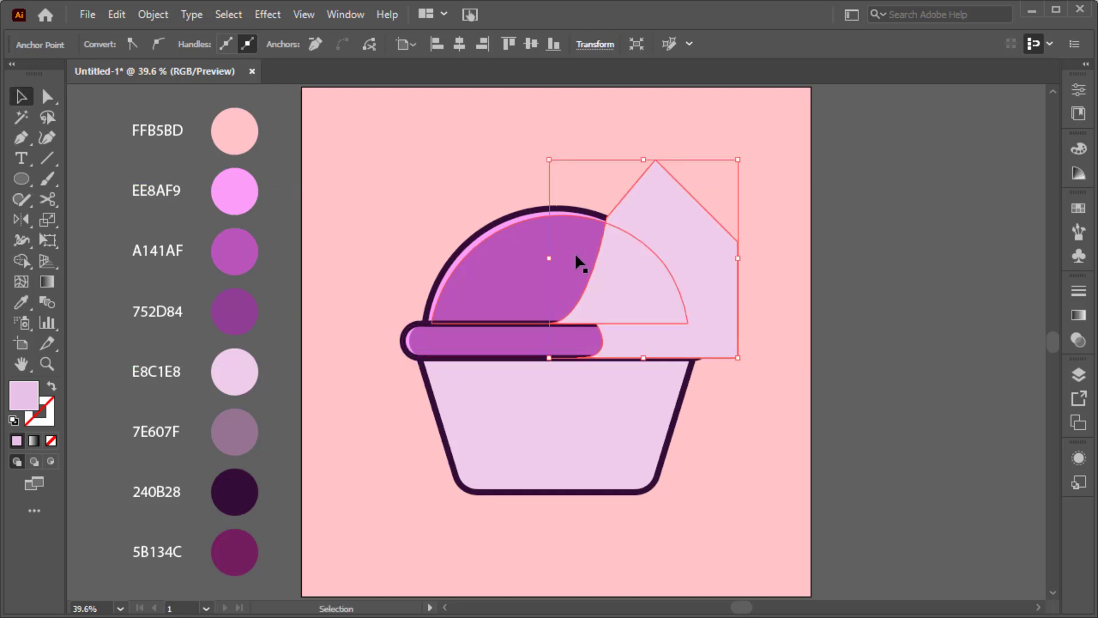
Step: Trim the shading shape with Shape Builder so it stays inside the frosting
{"action": "left_click", "coordinate": [584, 215], "text": "shift"}
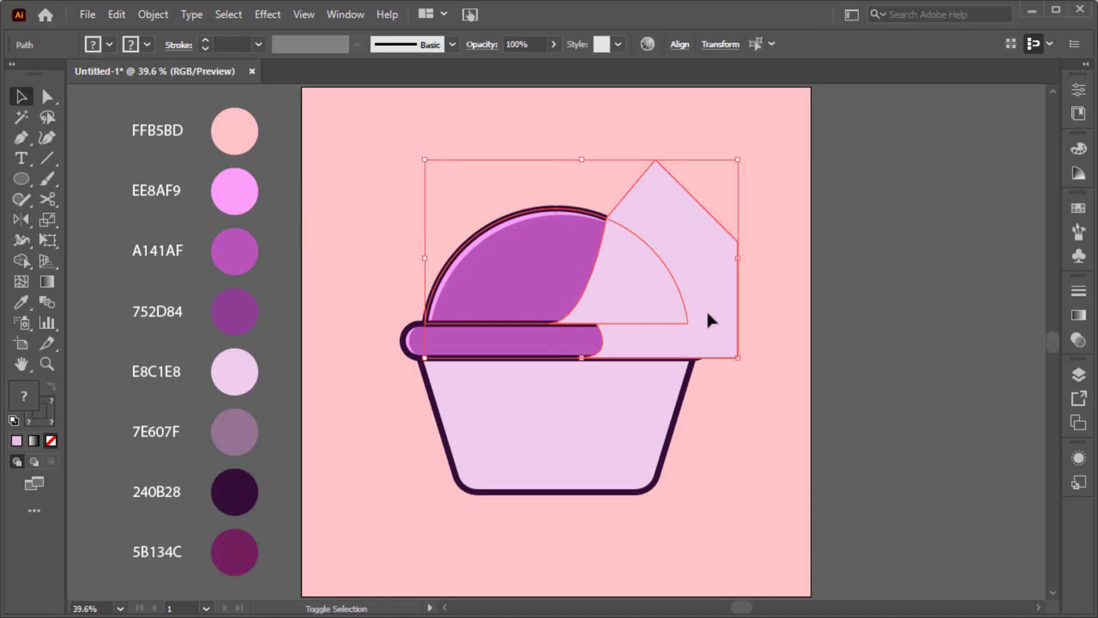
{"action": "left_click", "coordinate": [22, 261]}
{"action": "left_click", "coordinate": [709, 225], "text": "alt"}
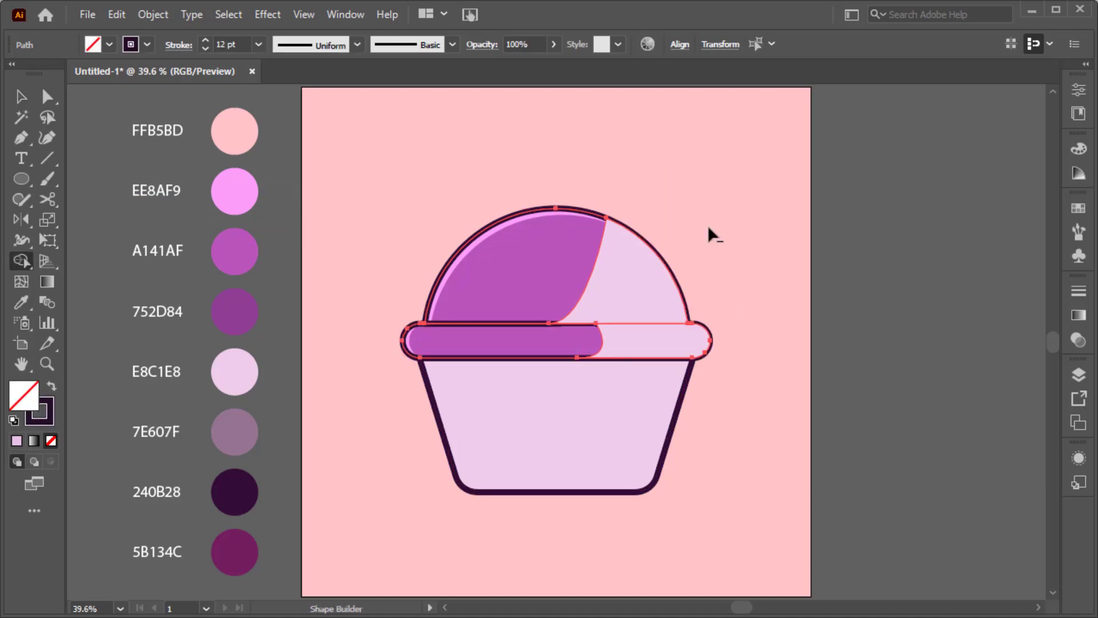
{"action": "key", "text": "v"}
{"action": "left_click", "coordinate": [707, 226]}
{"action": "left_click", "coordinate": [657, 271]}
Step: Fill the dome and band shading with 752D84 dark purple
{"action": "key", "text": "i"}
{"action": "left_click", "coordinate": [250, 294]}
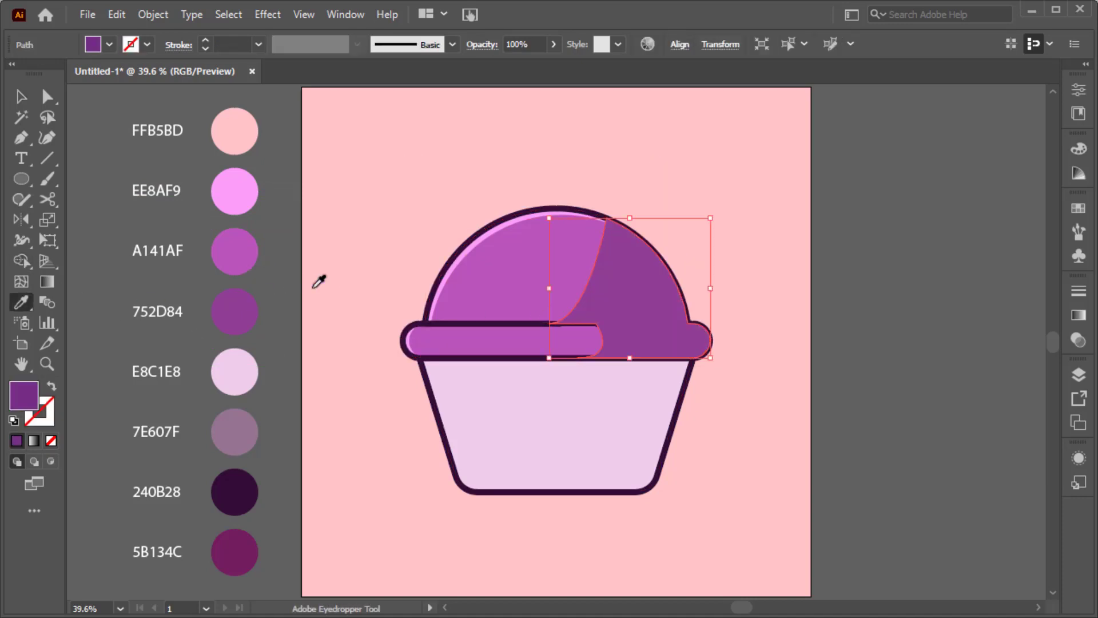
{"action": "key", "text": "ctrl+shift+a"}
{"action": "key", "text": "v"}
{"action": "left_click", "coordinate": [405, 340]}
Step: Bring the dome and rim band to the front so their outlines sit over the shading
{"action": "left_click", "coordinate": [438, 253], "text": "shift"}
{"action": "right_click", "coordinate": [438, 253]}
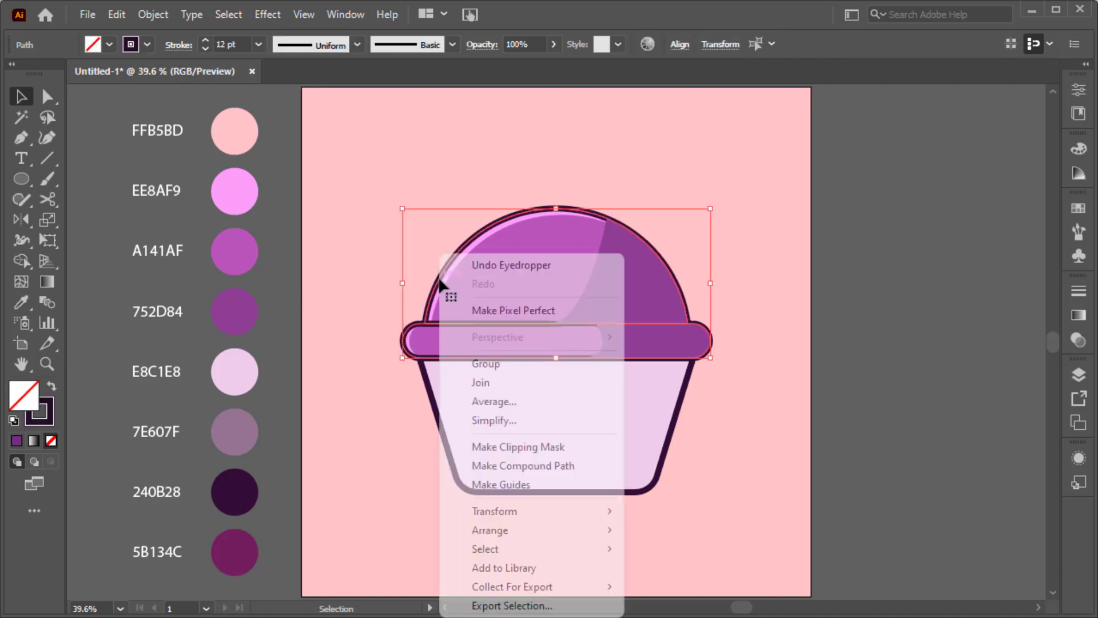
{"action": "mouse_move", "coordinate": [612, 456]}
{"action": "left_click", "coordinate": [634, 530]}
{"action": "left_click", "coordinate": [878, 348]}
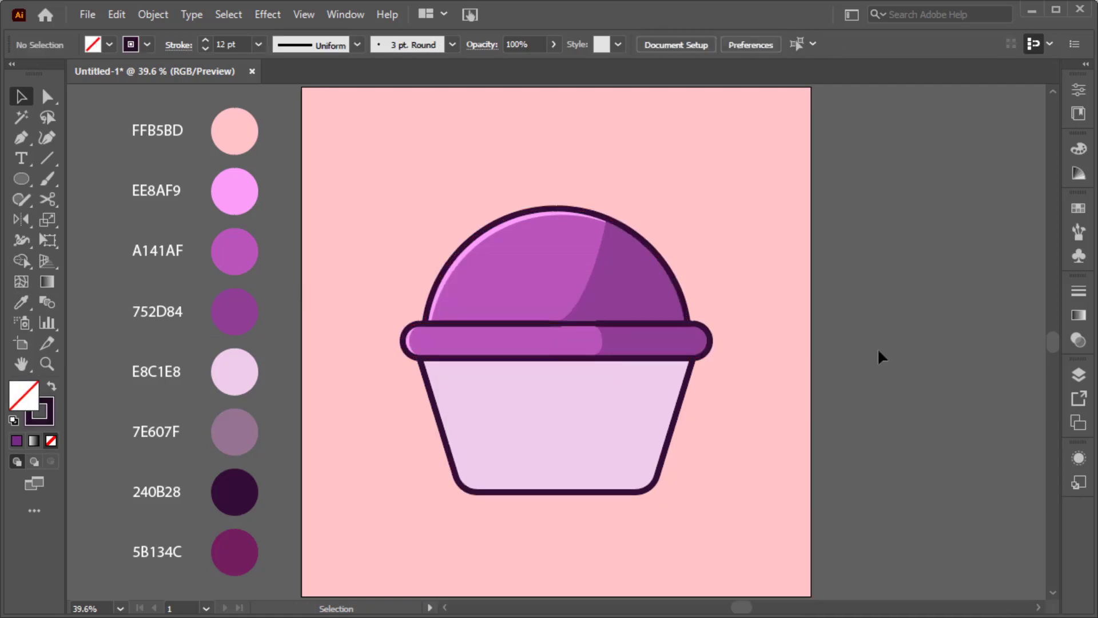
{"action": "scroll", "coordinate": [609, 321], "scroll_direction": "up", "scroll_amount": 4}
Step: Drag the rim band shading's bottom anchor to the left
{"action": "key", "text": "a"}
{"action": "left_click", "coordinate": [518, 342]}
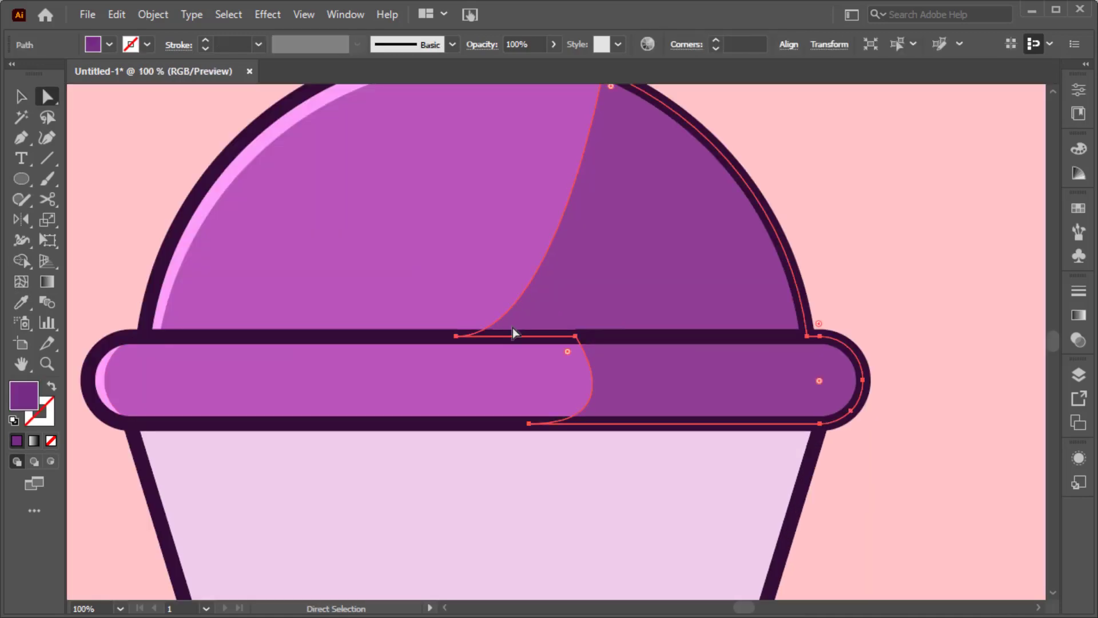
{"action": "left_click_drag", "start_coordinate": [522, 425], "coordinate": [487, 426]}
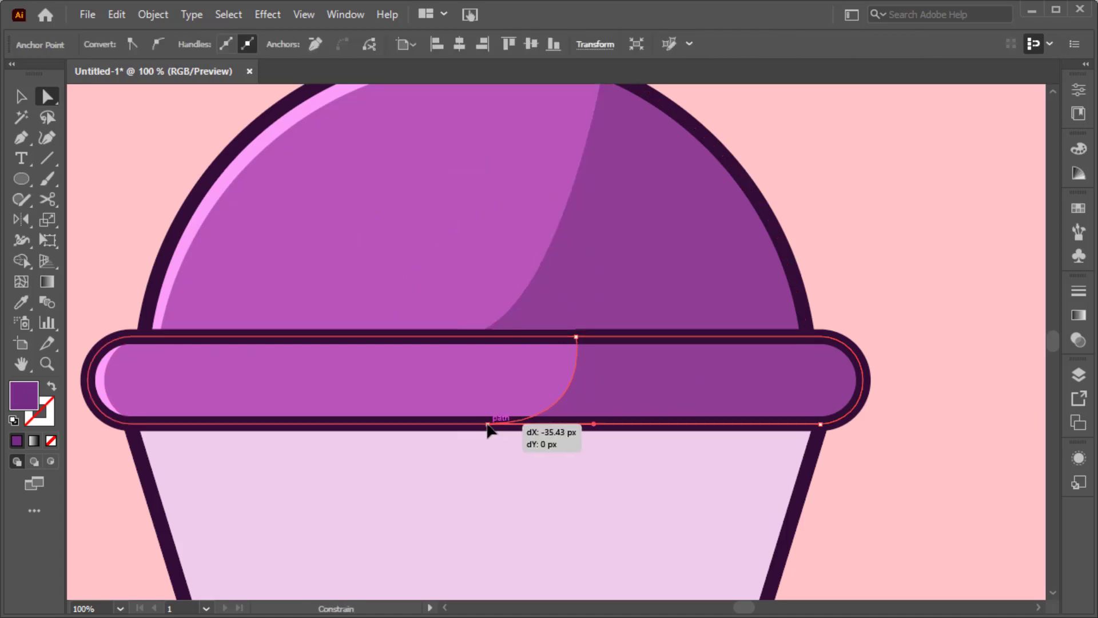
Step: Reshape the dome shading curve's bottom and top so it flows into the band shading
{"action": "left_click", "coordinate": [530, 310], "text": "shift"}
{"action": "scroll", "coordinate": [529, 310], "scroll_direction": "up", "scroll_amount": 2}
{"action": "left_click_drag", "start_coordinate": [570, 378], "coordinate": [631, 378]}
{"action": "left_click", "coordinate": [603, 114]}
{"action": "left_click_drag", "start_coordinate": [603, 114], "coordinate": [636, 150]}
{"action": "key", "text": "shift+c"}
{"action": "key", "text": "ctrl+0"}
{"action": "key", "text": "v"}
{"action": "left_click", "coordinate": [761, 393]}
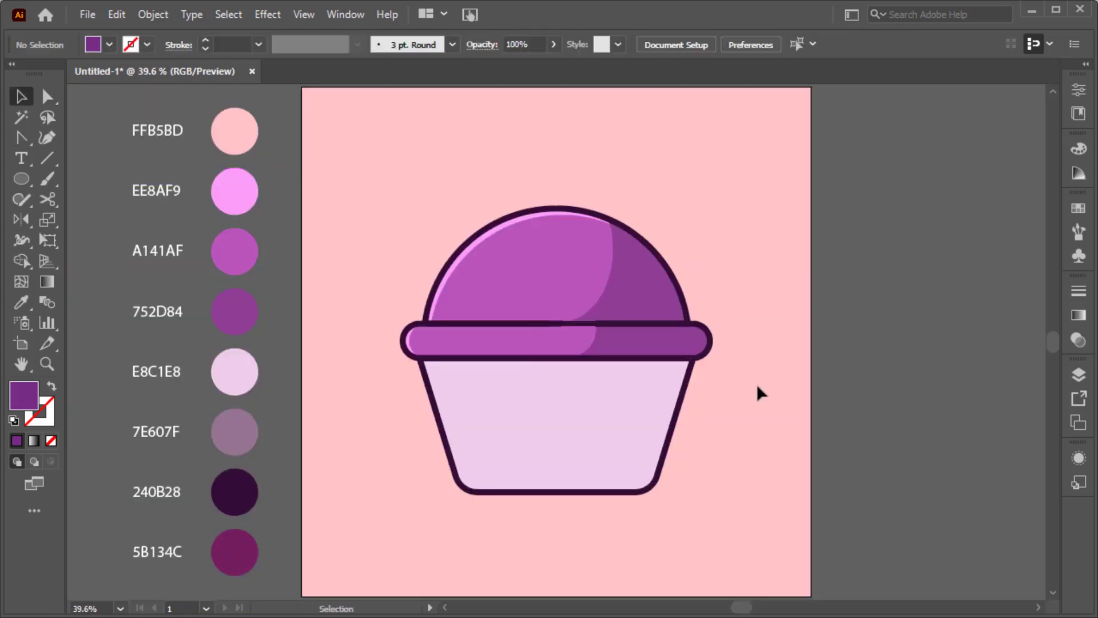
{"action": "scroll", "coordinate": [544, 331], "scroll_direction": "up", "scroll_amount": 5}
Step: Pen-draw a closed shadow shape covering the cup's right side
{"action": "key", "text": "ctrl+0"}
{"action": "key", "text": "p"}
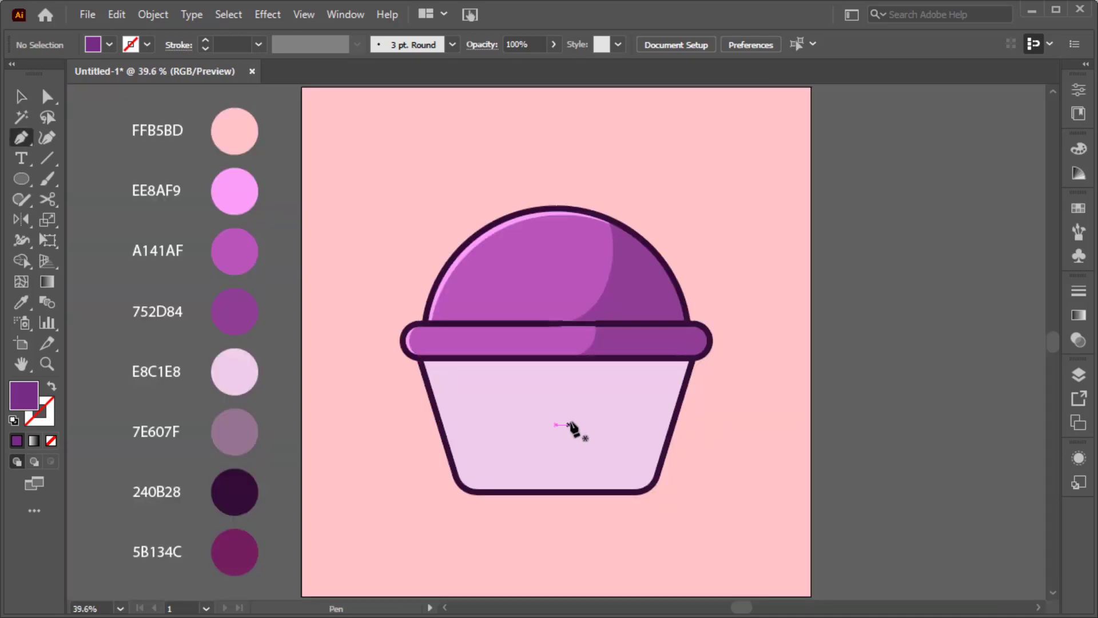
{"action": "left_click", "coordinate": [423, 371]}
{"action": "left_click_drag", "start_coordinate": [600, 395], "coordinate": [617, 422]}
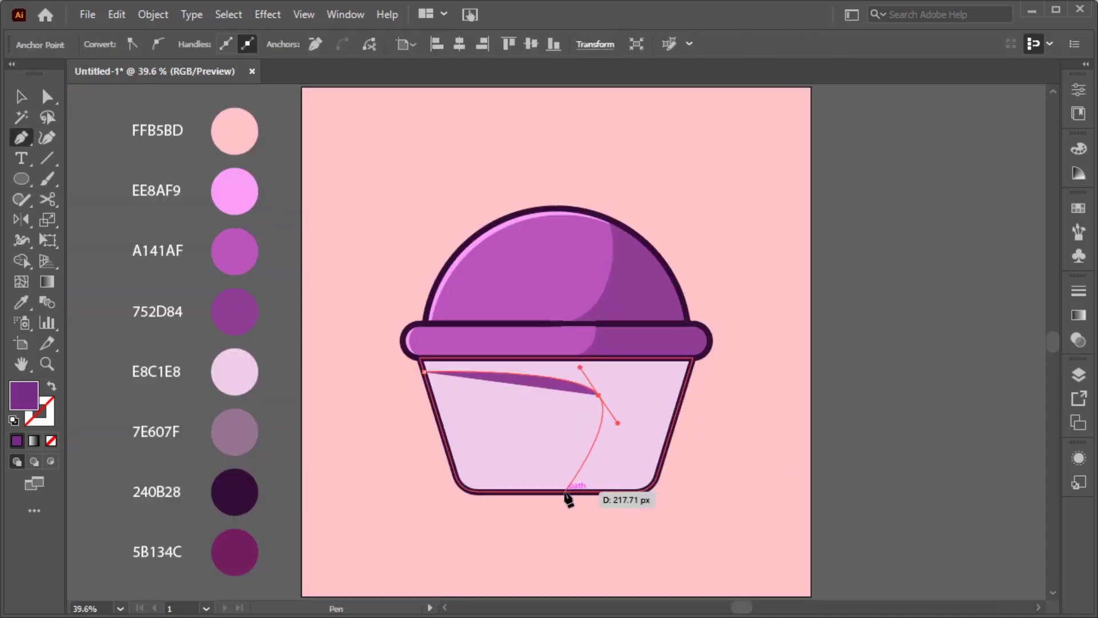
{"action": "left_click_drag", "start_coordinate": [564, 492], "coordinate": [537, 502]}
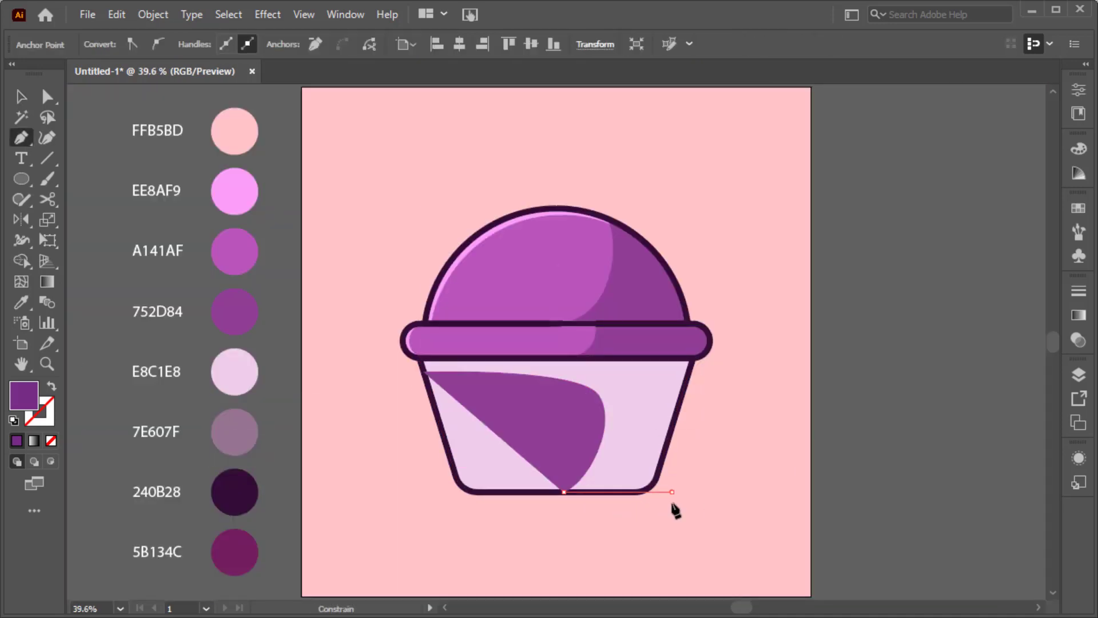
{"action": "left_click", "coordinate": [672, 492]}
{"action": "left_click", "coordinate": [768, 372]}
{"action": "left_click", "coordinate": [753, 348]}
{"action": "left_click", "coordinate": [390, 348]}
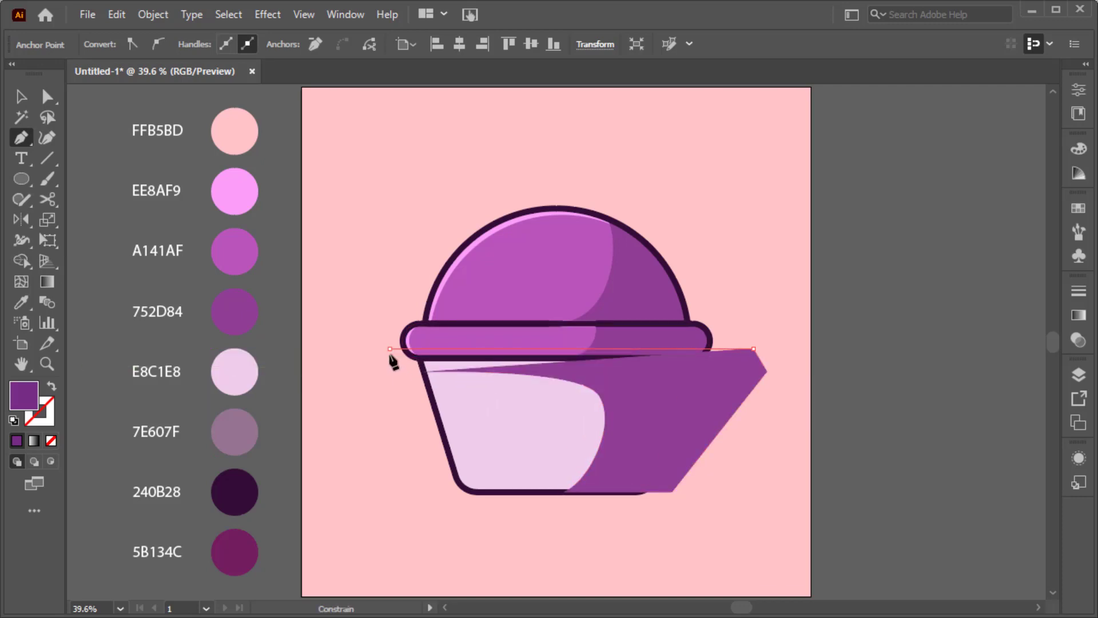
{"action": "left_click", "coordinate": [423, 372]}
Step: Trim the shadow's excess outside the cup with the Shape Builder
{"action": "key", "text": "v"}
{"action": "left_click", "coordinate": [445, 438], "text": "shift"}
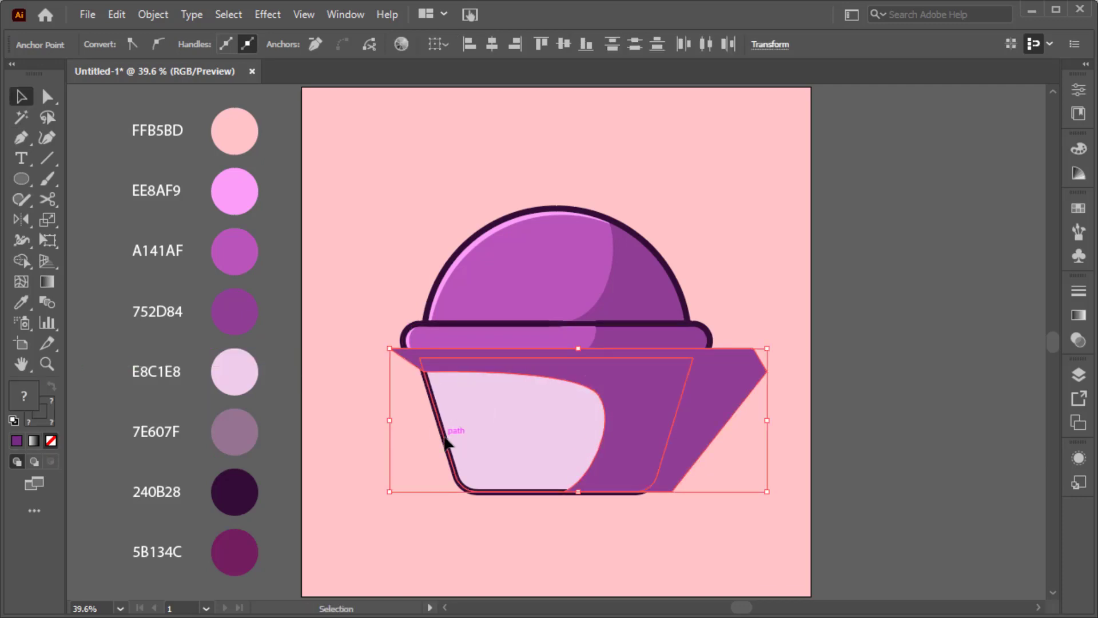
{"action": "key", "text": "shift+m"}
{"action": "left_click", "coordinate": [729, 415], "text": "alt"}
{"action": "key", "text": "v"}
{"action": "left_click", "coordinate": [730, 413]}
Step: Fill the cup shadow with the 7E607F mauve swatch
{"action": "left_click", "coordinate": [647, 407]}
{"action": "key", "text": "i"}
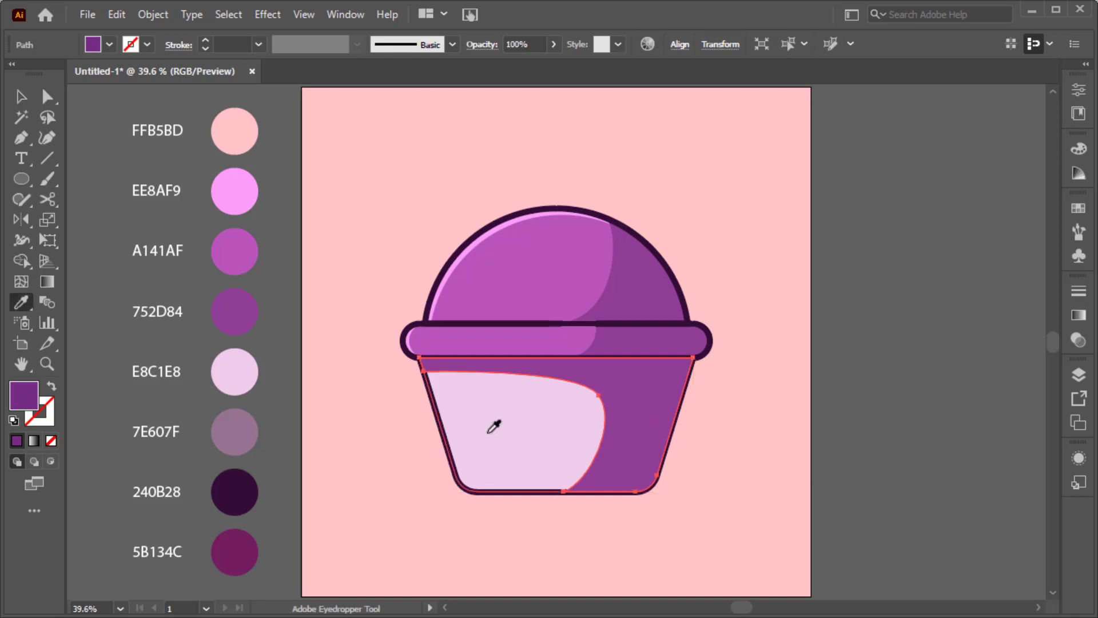
{"action": "left_click", "coordinate": [243, 433]}
{"action": "key", "text": "v"}
{"action": "left_click", "coordinate": [391, 488]}
Step: Bring the cup outline to the front, above the shadow
{"action": "right_click", "coordinate": [465, 494]}
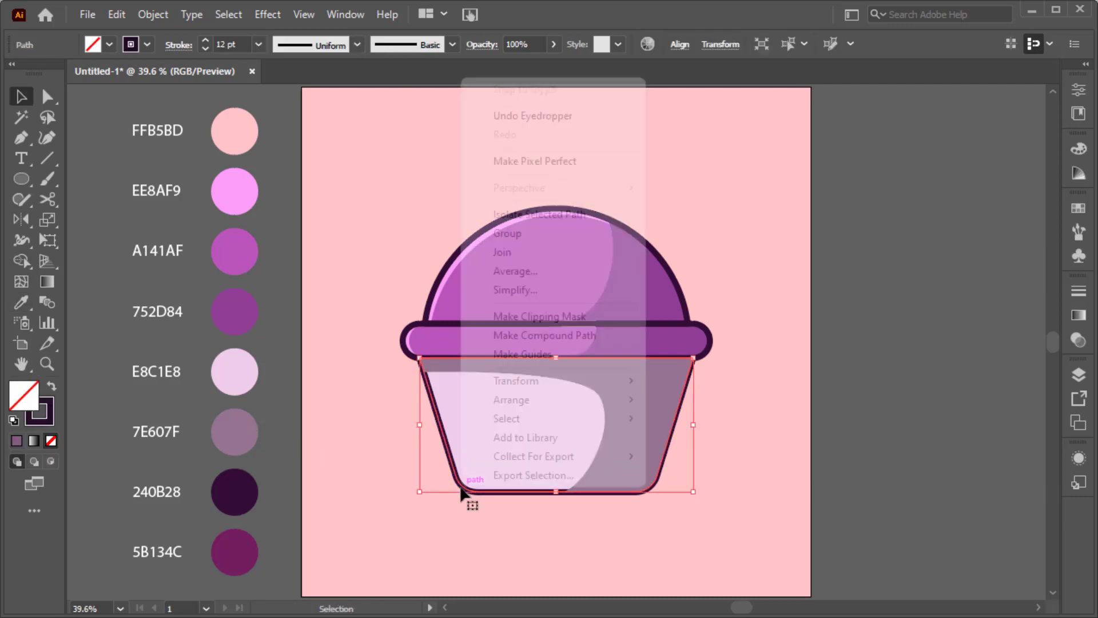
{"action": "left_click", "coordinate": [653, 399]}
{"action": "left_click", "coordinate": [763, 437]}
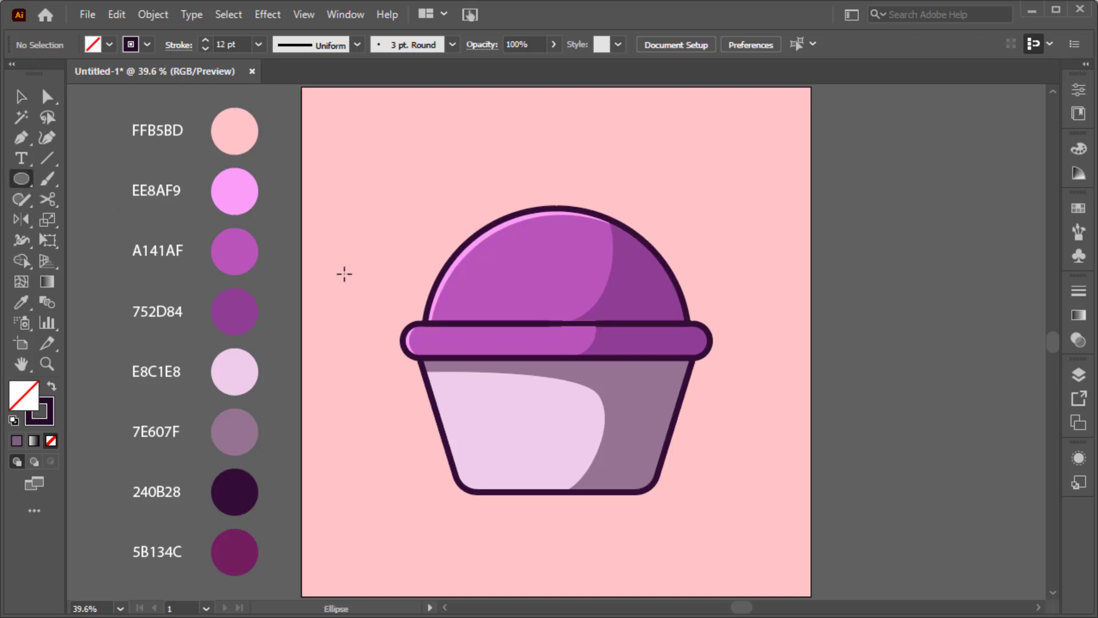
Step: Draw a highlight oval on the upper-left dome filled with EE8AF9 pink
{"action": "mouse_move", "coordinate": [457, 287]}
{"action": "left_mouse_down"}
{"action": "mouse_move", "coordinate": [506, 262]}
{"action": "mouse_move", "coordinate": [525, 272]}
{"action": "left_mouse_up"}
{"action": "key", "text": "v"}
{"action": "key", "text": "shift+x"}
{"action": "key", "text": "i"}
{"action": "left_click", "coordinate": [251, 196]}
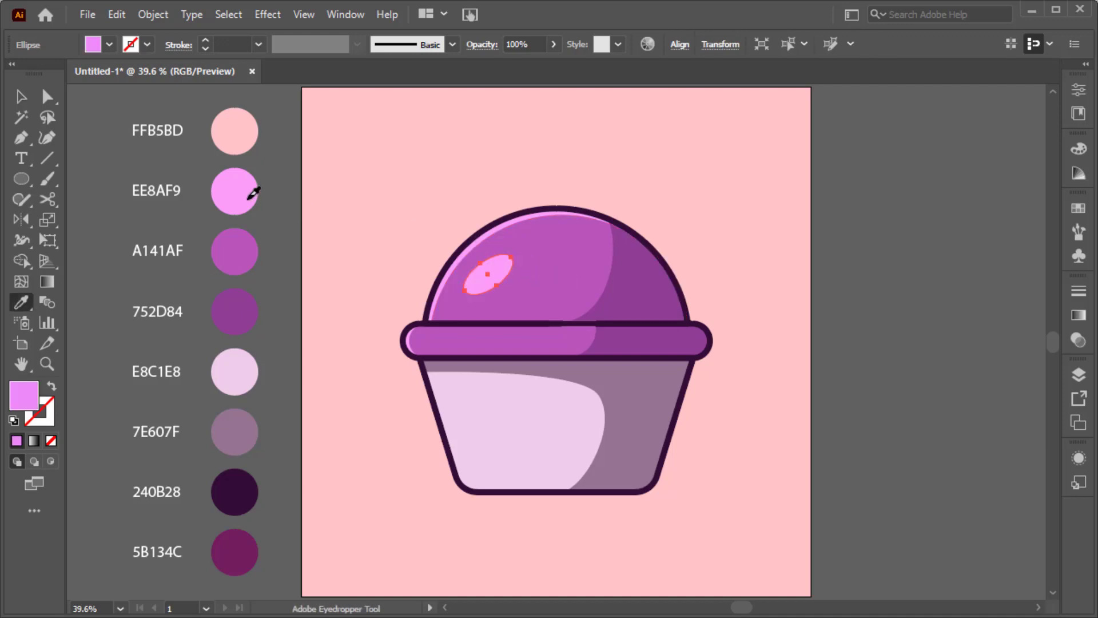
{"action": "key", "text": "v"}
Step: Add a small highlight dot near the dome top
{"action": "key", "text": "l"}
{"action": "key", "text": "ctrl+1"}
{"action": "mouse_move", "coordinate": [522, 189]}
{"action": "left_mouse_down"}
{"action": "mouse_move", "coordinate": [560, 205]}
{"action": "mouse_move", "coordinate": [573, 260]}
{"action": "left_mouse_up"}
{"action": "key", "text": "ctrl+0"}
Step: Make a thin 240B28 rectangle sprinkle, move it onto the dome and Alt-drag a copy
{"action": "key", "text": "m"}
{"action": "key", "text": "ctrl+1"}
{"action": "key", "text": "a"}
{"action": "key", "text": "ctrl+0"}
{"action": "key", "text": "i"}
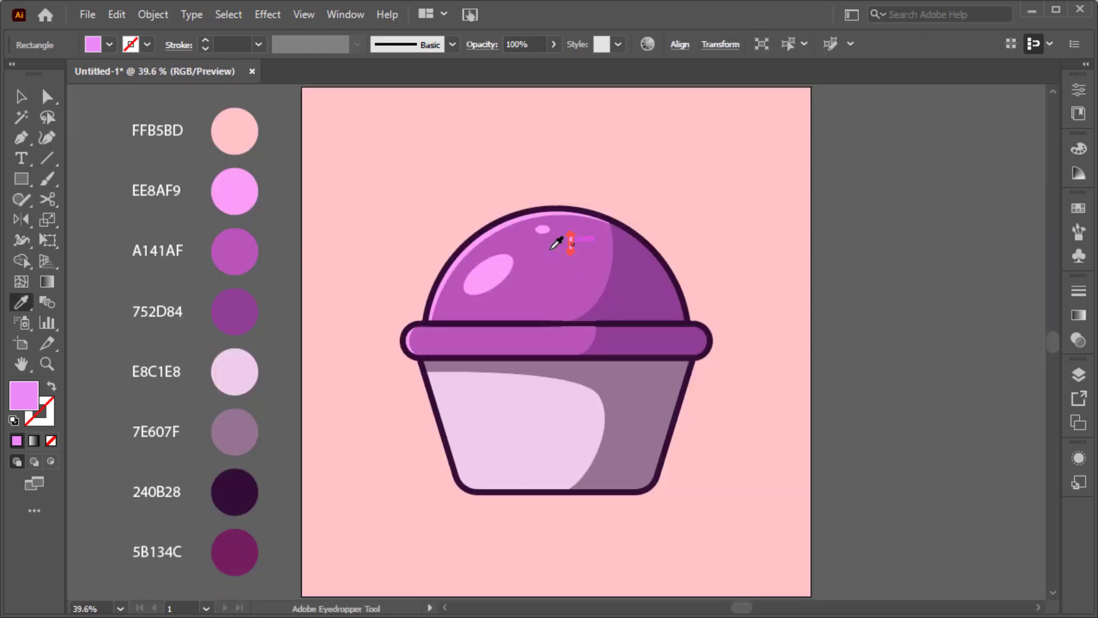
{"action": "left_click", "coordinate": [237, 477]}
{"action": "key", "text": "v"}
{"action": "key", "text": "ctrl+equal"}
{"action": "key", "text": "ctrl+equal"}
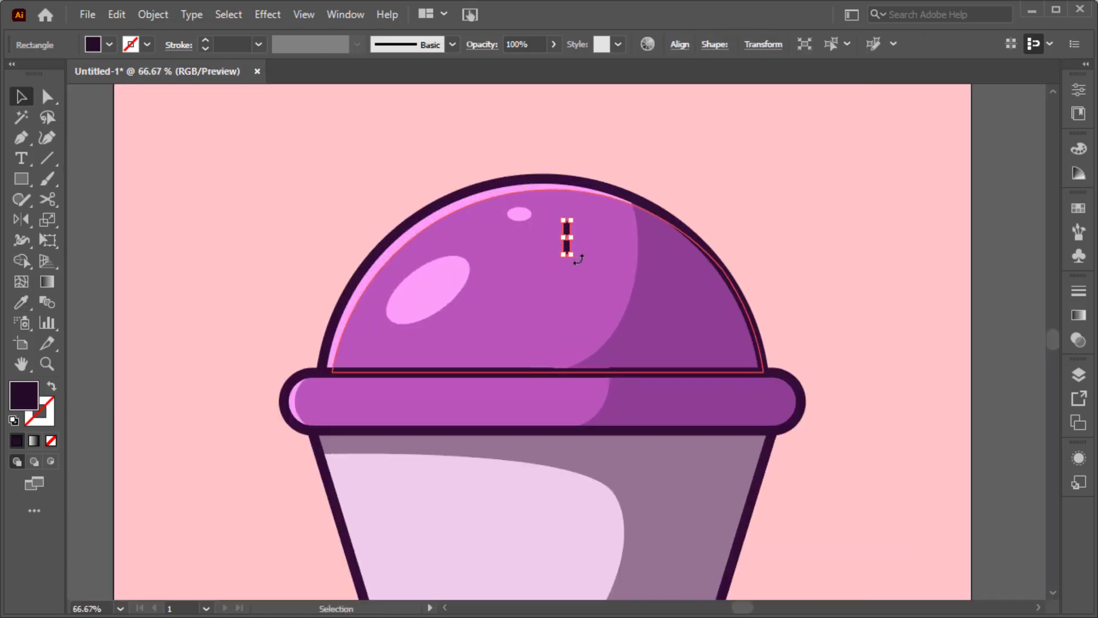
{"action": "left_click_drag", "start_coordinate": [571, 253], "coordinate": [471, 347]}
{"action": "left_click_drag", "start_coordinate": [486, 350], "coordinate": [786, 313]}
{"action": "key", "text": "ctrl+equal"}
{"action": "key", "text": "ctrl+equal"}
Step: Copy and rotate more sprinkles across the dome, including its shaded right side
{"action": "scroll", "coordinate": [510, 369], "scroll_direction": "down", "scroll_amount": 1}
{"action": "left_click_drag", "start_coordinate": [803, 318], "coordinate": [780, 217]}
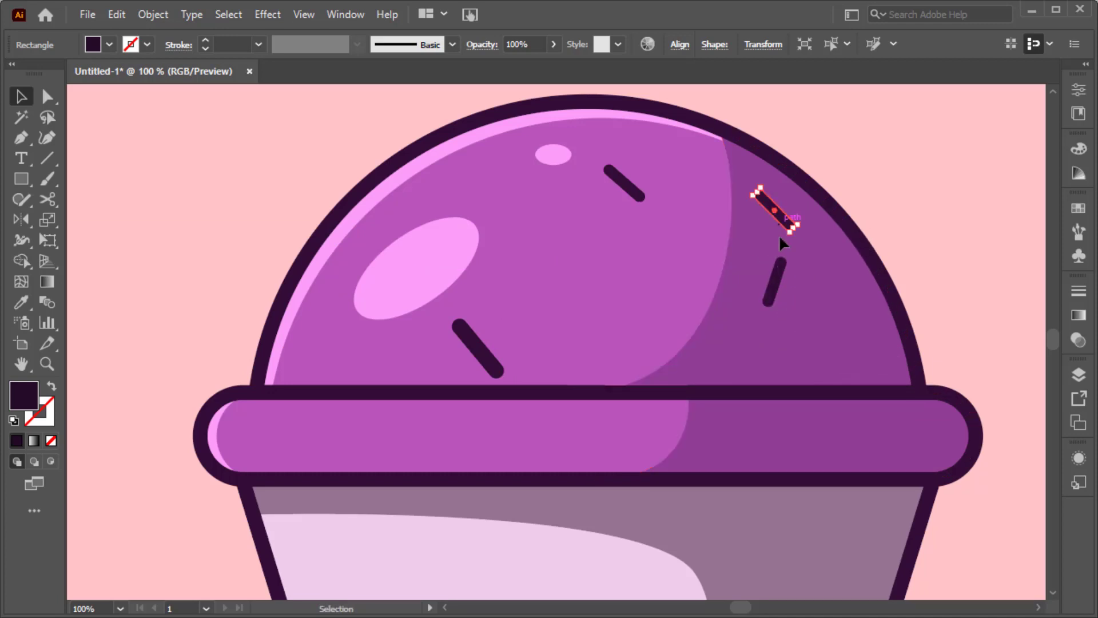
{"action": "left_click_drag", "start_coordinate": [775, 285], "coordinate": [743, 330]}
{"action": "left_click_drag", "start_coordinate": [755, 331], "coordinate": [738, 343]}
Step: Draw a small dot near the dome centre
{"action": "key", "text": "ctrl+0"}
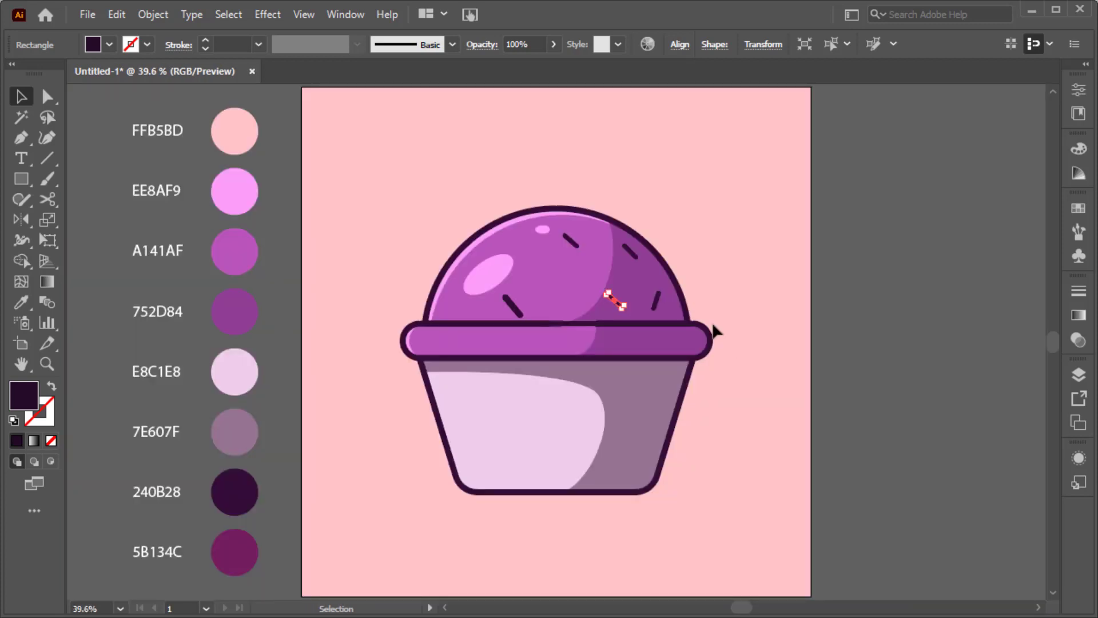
{"action": "key", "text": "l"}
{"action": "mouse_move", "coordinate": [541, 257]}
{"action": "left_mouse_down"}
{"action": "mouse_move", "coordinate": [572, 263]}
{"action": "mouse_move", "coordinate": [551, 268]}
{"action": "left_mouse_up"}
Step: Colour the dot 5B134C and add seven more small dots across the dome and rim band
{"action": "key", "text": "i"}
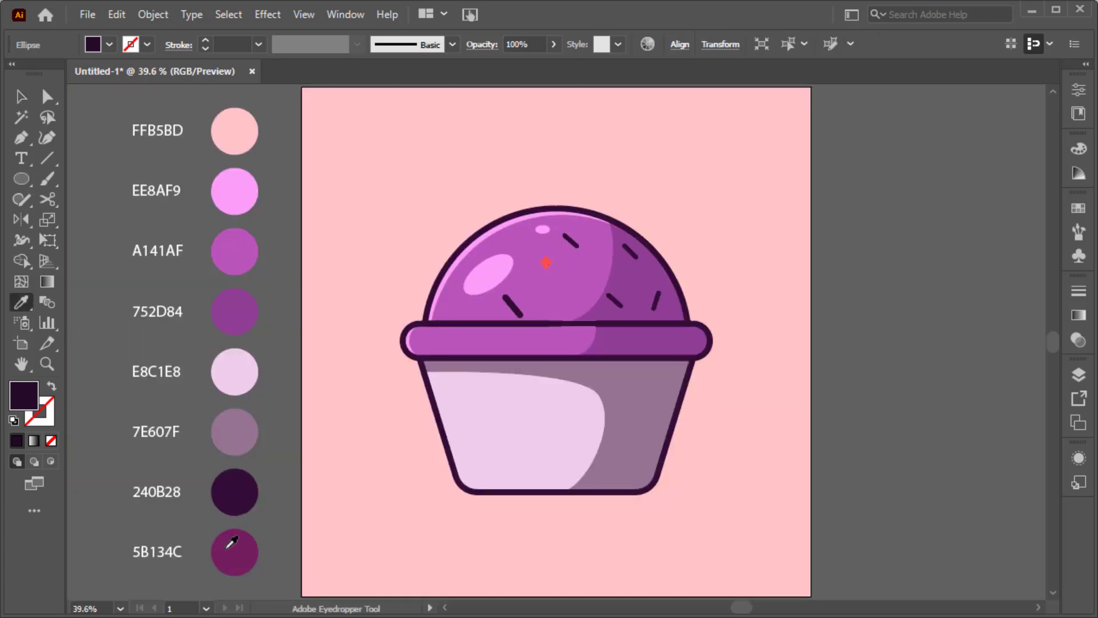
{"action": "left_click", "coordinate": [232, 542]}
{"action": "key", "text": "l"}
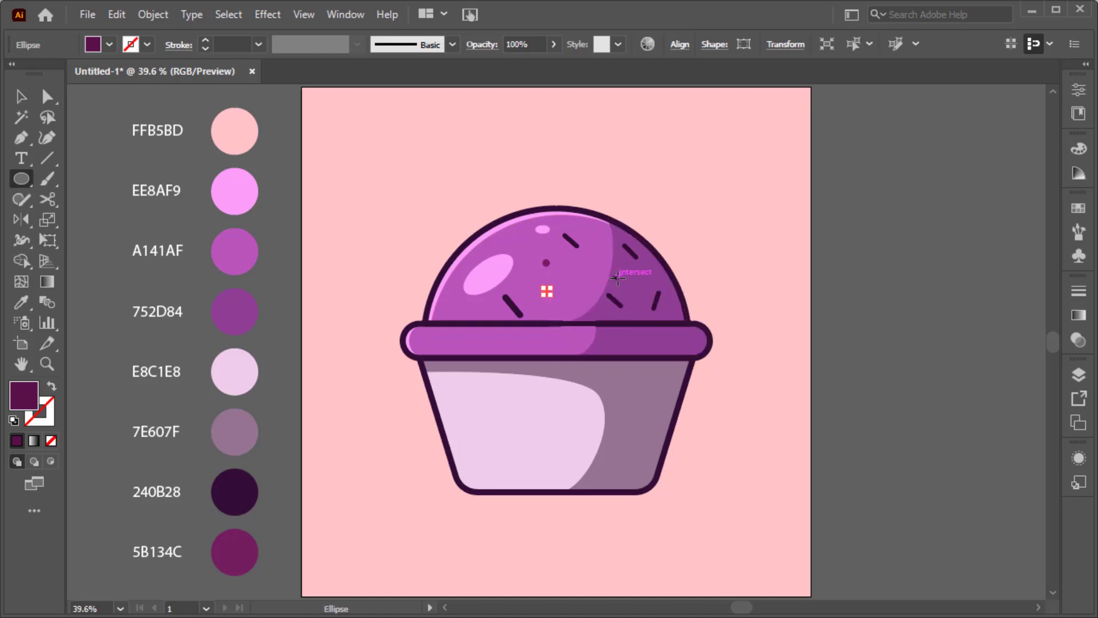
{"action": "left_click_drag", "start_coordinate": [614, 277], "coordinate": [621, 284]}
{"action": "left_click_drag", "start_coordinate": [596, 239], "coordinate": [603, 247]}
{"action": "left_click_drag", "start_coordinate": [460, 304], "coordinate": [460, 305]}
{"action": "left_click_drag", "start_coordinate": [574, 306], "coordinate": [577, 309]}
{"action": "left_click_drag", "start_coordinate": [445, 340], "coordinate": [452, 347]}
{"action": "left_click_drag", "start_coordinate": [623, 334], "coordinate": [630, 340]}
{"action": "left_click_drag", "start_coordinate": [550, 332], "coordinate": [559, 340]}
Step: Nudge a dot right and Alt-drag a sprinkle copy onto the rim band's left
{"action": "key", "text": "v"}
{"action": "left_click", "coordinate": [882, 308]}
{"action": "left_click", "coordinate": [577, 241]}
{"action": "left_click_drag", "start_coordinate": [547, 290], "coordinate": [578, 290]}
{"action": "left_click_drag", "start_coordinate": [571, 240], "coordinate": [886, 339]}
{"action": "key", "text": "ctrl+1"}
{"action": "key", "text": "ctrl+0"}
{"action": "left_click", "coordinate": [898, 328]}
Step: Draw a pleat line up from the cup's bottom edge with the outline's dark stroke
{"action": "key", "text": "p"}
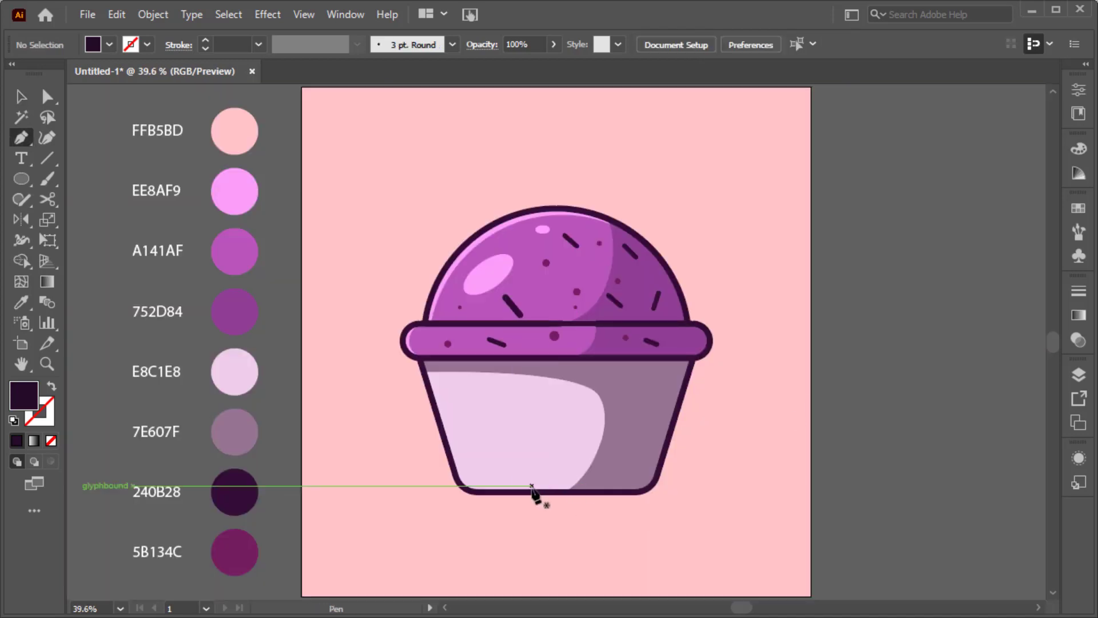
{"action": "left_click", "coordinate": [512, 491]}
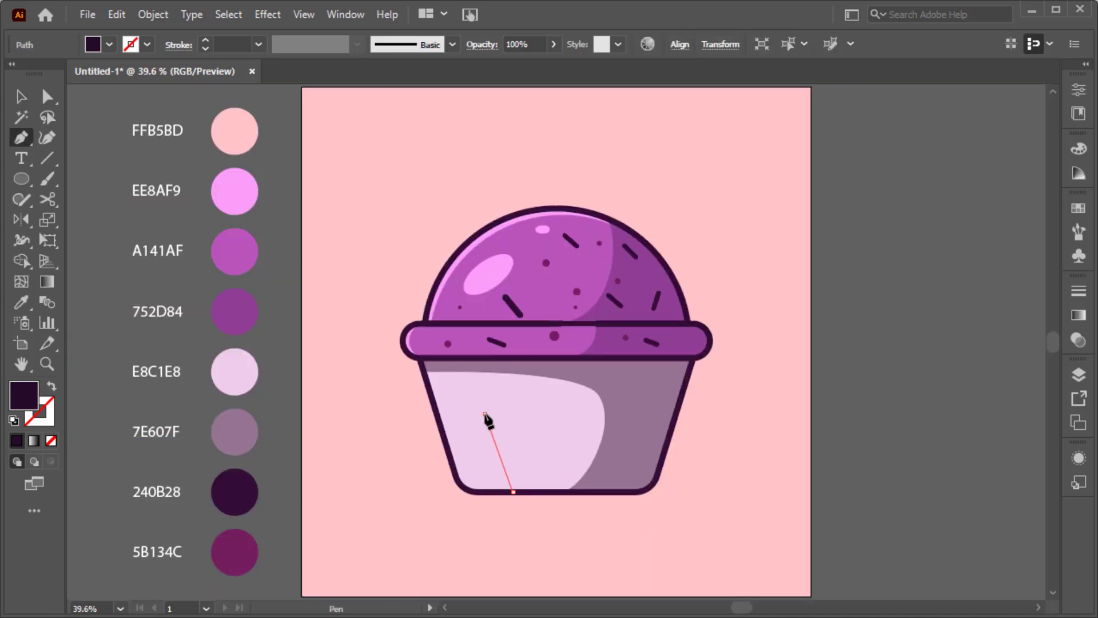
{"action": "left_click", "coordinate": [485, 414]}
{"action": "key", "text": "i"}
{"action": "left_click", "coordinate": [446, 437]}
{"action": "left_click", "coordinate": [445, 437]}
{"action": "key", "text": "v"}
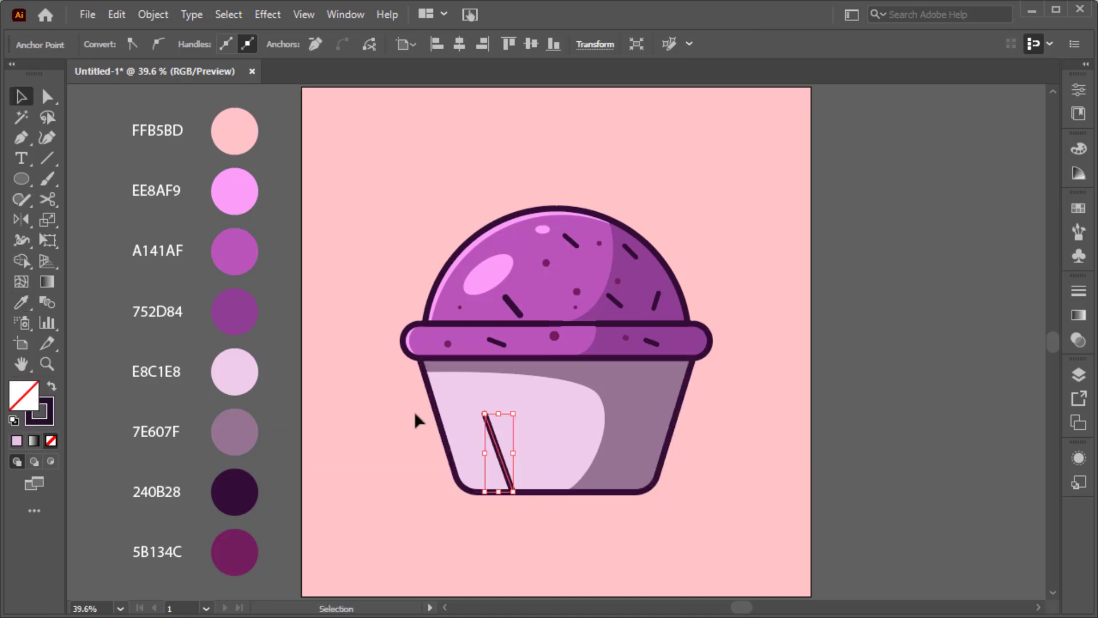
{"action": "left_click", "coordinate": [416, 414]}
Step: Give the pleat line a tapered wedge width profile and shift it left
{"action": "left_click", "coordinate": [487, 422]}
{"action": "left_click", "coordinate": [357, 44]}
{"action": "left_click", "coordinate": [326, 179]}
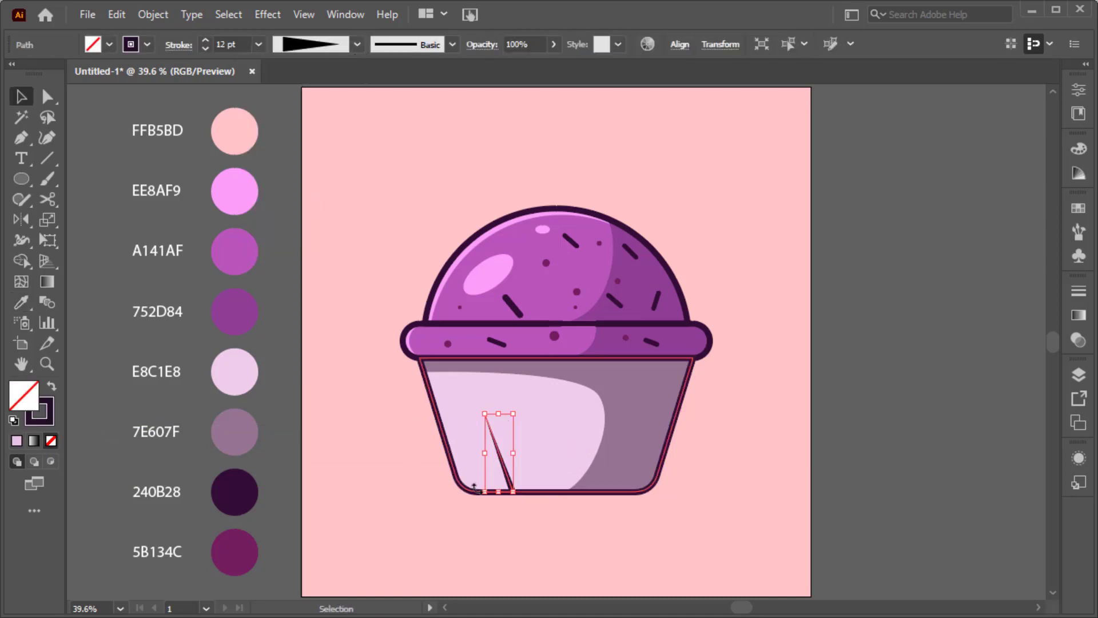
{"action": "left_click", "coordinate": [318, 330]}
{"action": "scroll", "coordinate": [517, 495], "scroll_direction": "up", "scroll_amount": 3}
{"action": "left_click_drag", "start_coordinate": [499, 459], "coordinate": [445, 456]}
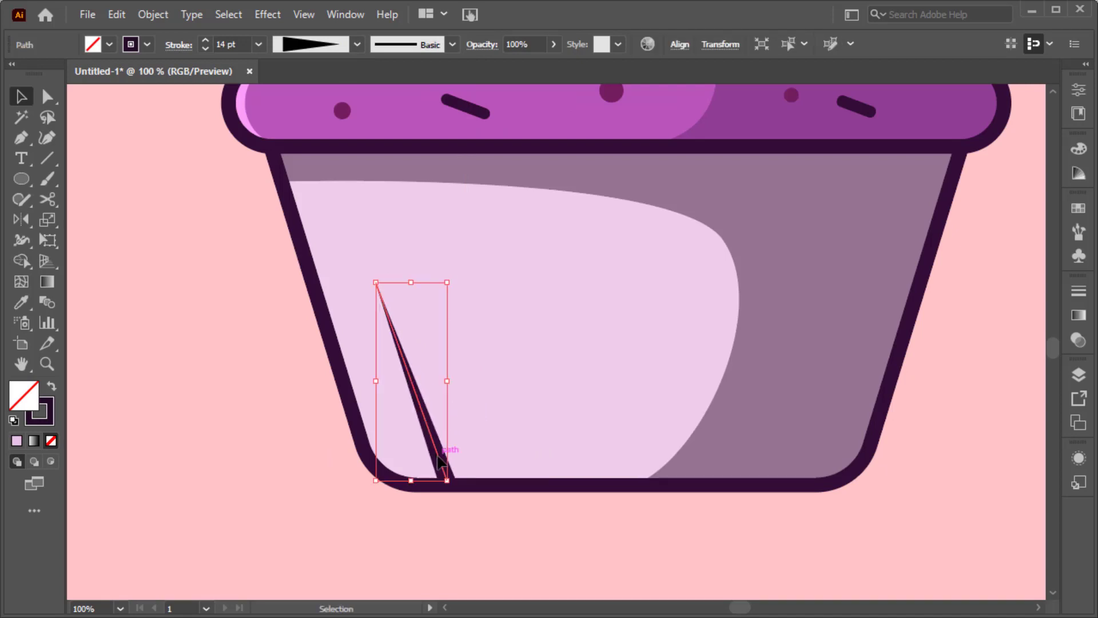
Step: Reflect a vertical copy of the pleat across the cup's centre
{"action": "key", "text": "ctrl+0"}
{"action": "left_click", "coordinate": [23, 221]}
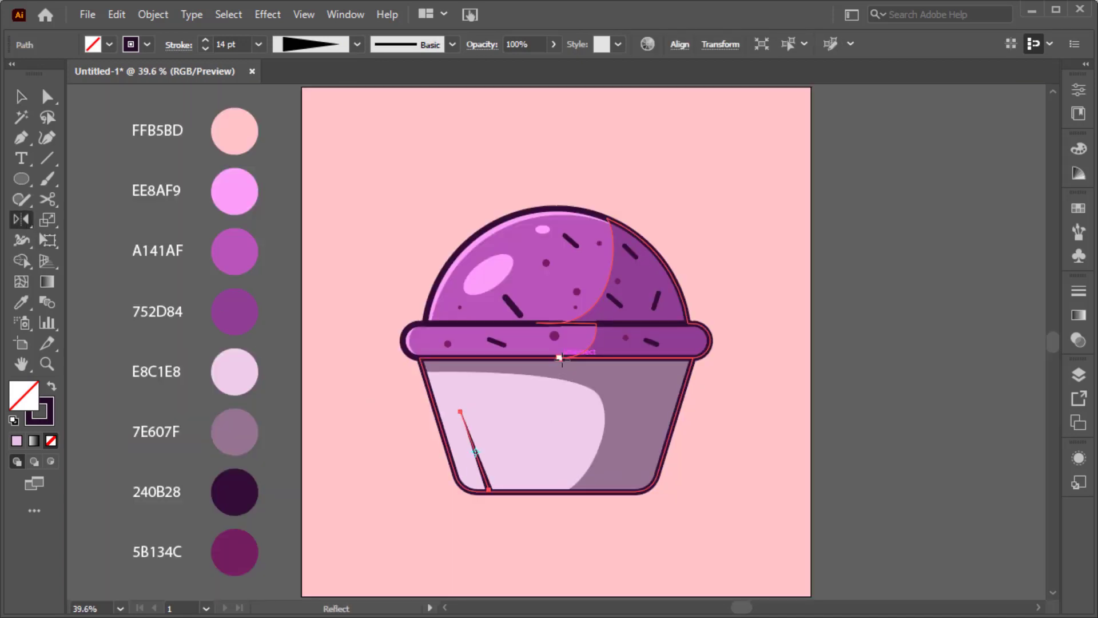
{"action": "left_click", "coordinate": [545, 358], "text": "alt"}
{"action": "left_click", "coordinate": [434, 425]}
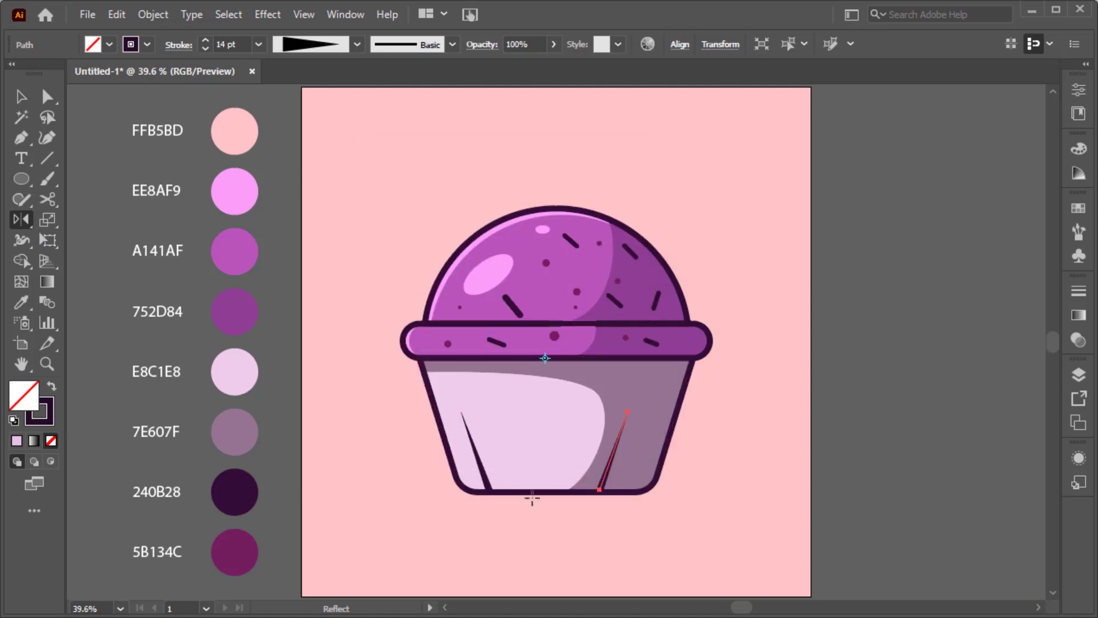
{"action": "key", "text": "v"}
{"action": "left_click", "coordinate": [486, 478]}
Step: Join the two pleat lines and centre them horizontally on the cup
{"action": "right_click", "coordinate": [605, 487]}
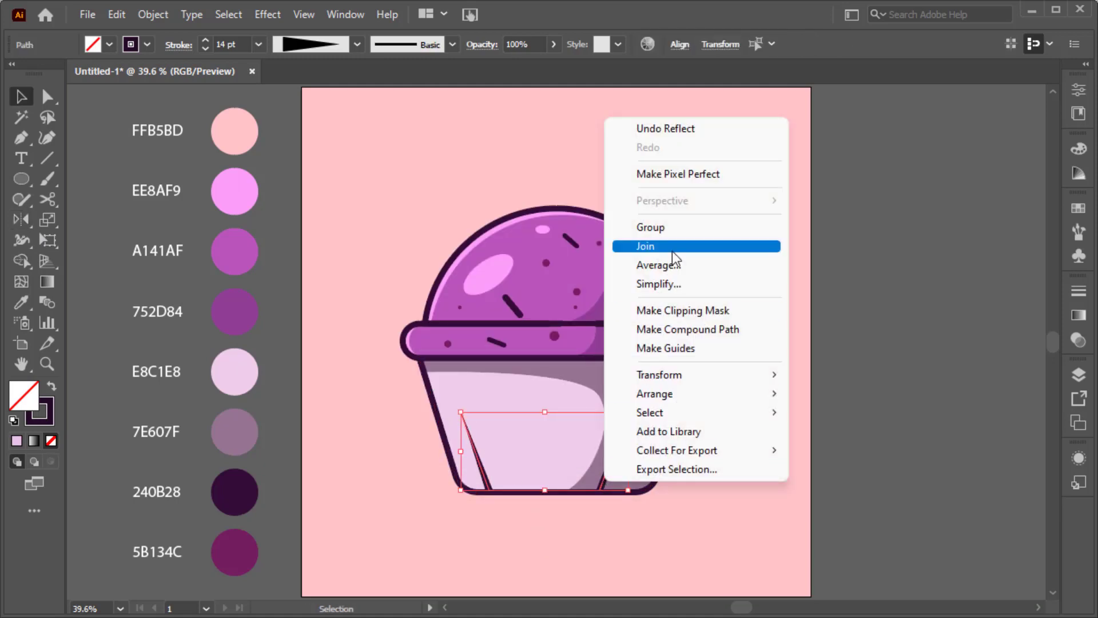
{"action": "left_click", "coordinate": [674, 248]}
{"action": "left_click", "coordinate": [647, 495], "text": "shift"}
{"action": "left_click", "coordinate": [680, 45]}
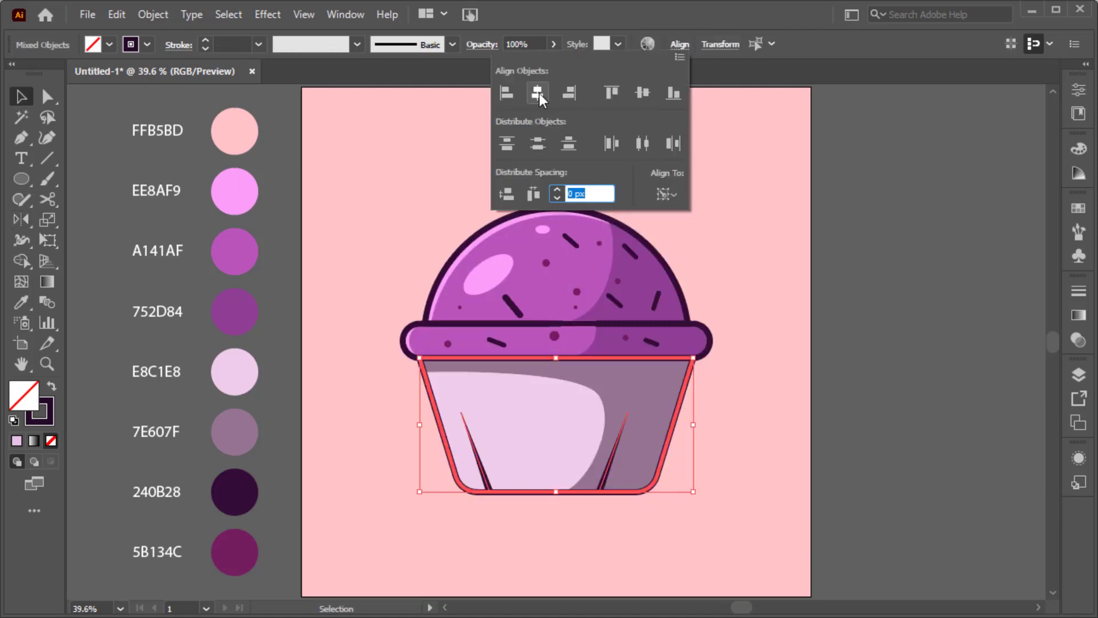
{"action": "left_click", "coordinate": [540, 94]}
{"action": "left_click", "coordinate": [732, 259]}
Step: Add a dark, wedge-tapered vertical pleat line down the wrapper's centre
{"action": "key", "text": "p"}
{"action": "left_click", "coordinate": [555, 492]}
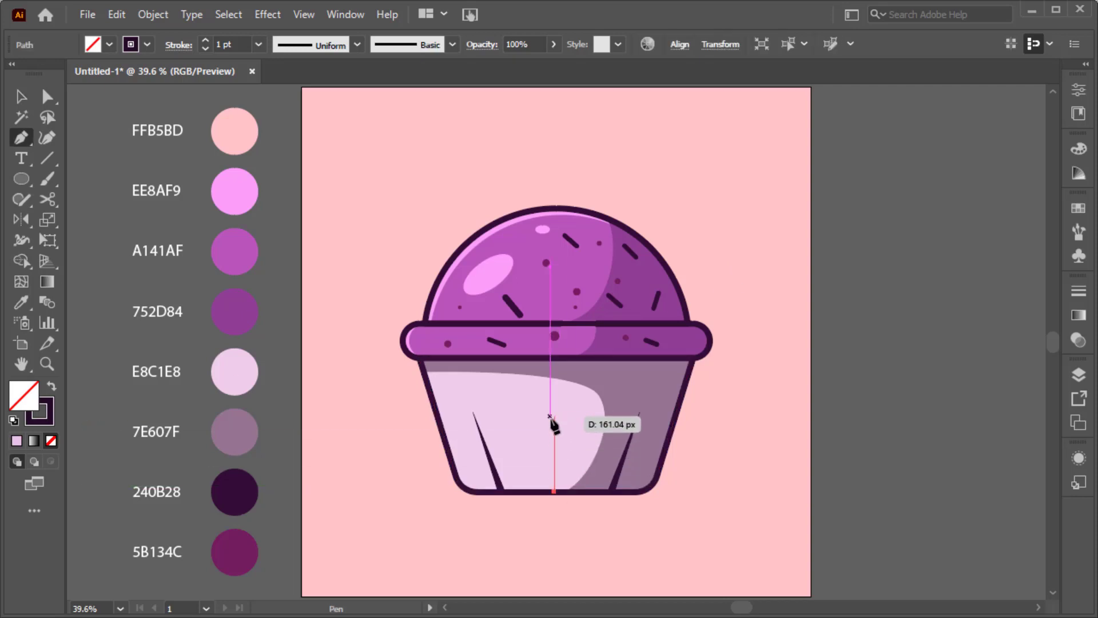
{"action": "left_click", "coordinate": [555, 408]}
{"action": "key", "text": "i"}
{"action": "left_click", "coordinate": [620, 472]}
{"action": "key", "text": "v"}
{"action": "left_click", "coordinate": [373, 182]}
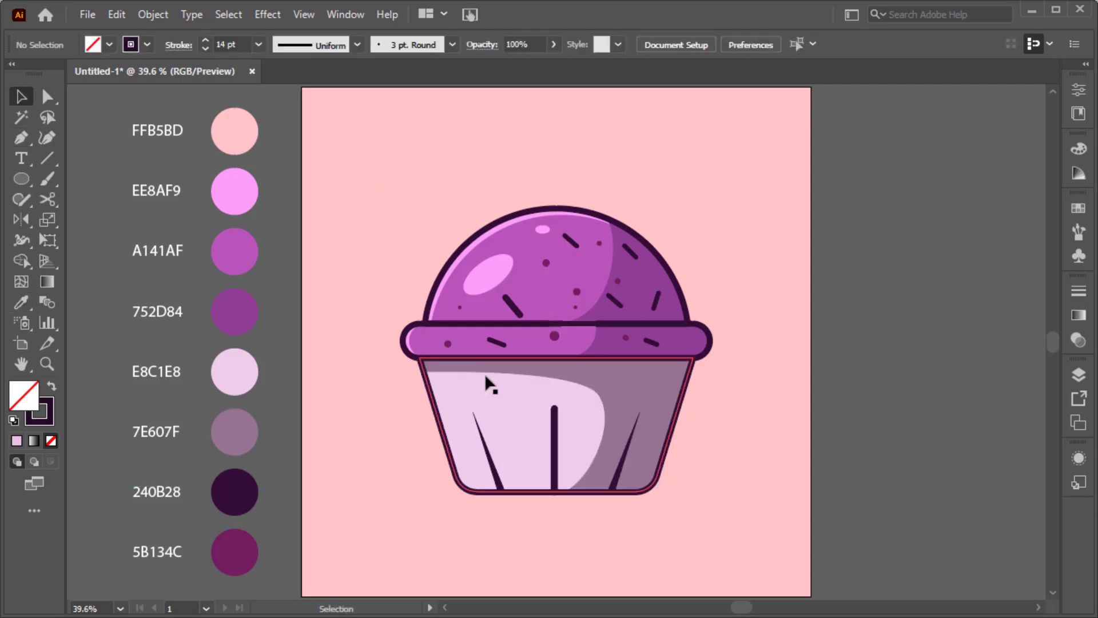
{"action": "left_click", "coordinate": [555, 451]}
{"action": "left_click", "coordinate": [356, 44]}
{"action": "left_click", "coordinate": [303, 179]}
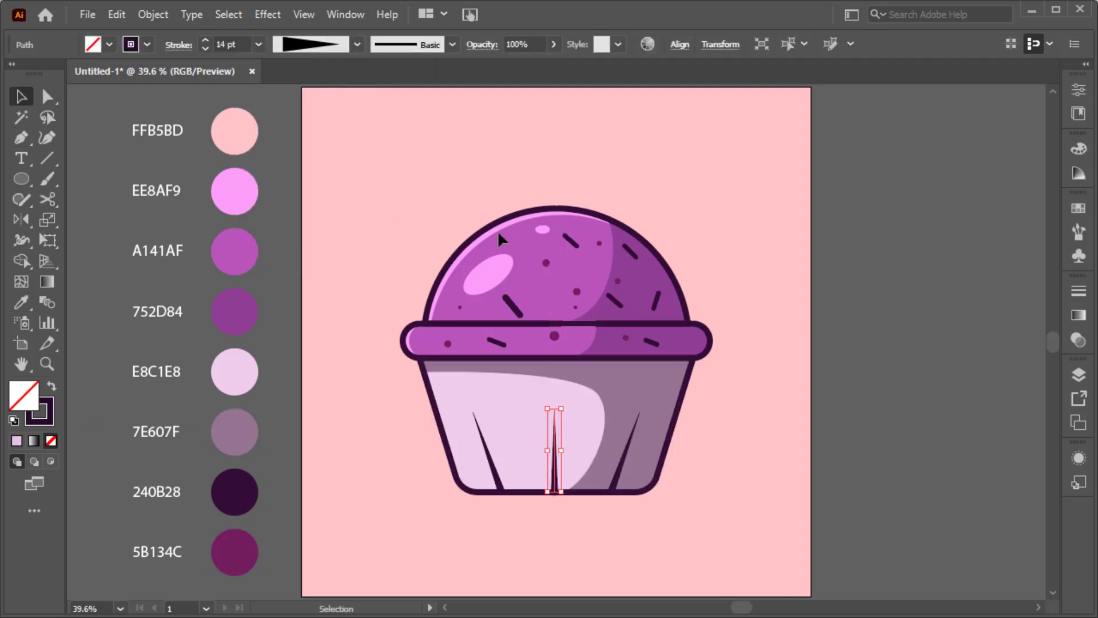
{"action": "left_click", "coordinate": [854, 336]}
{"action": "key", "text": "p"}
{"action": "left_click", "coordinate": [454, 168]}
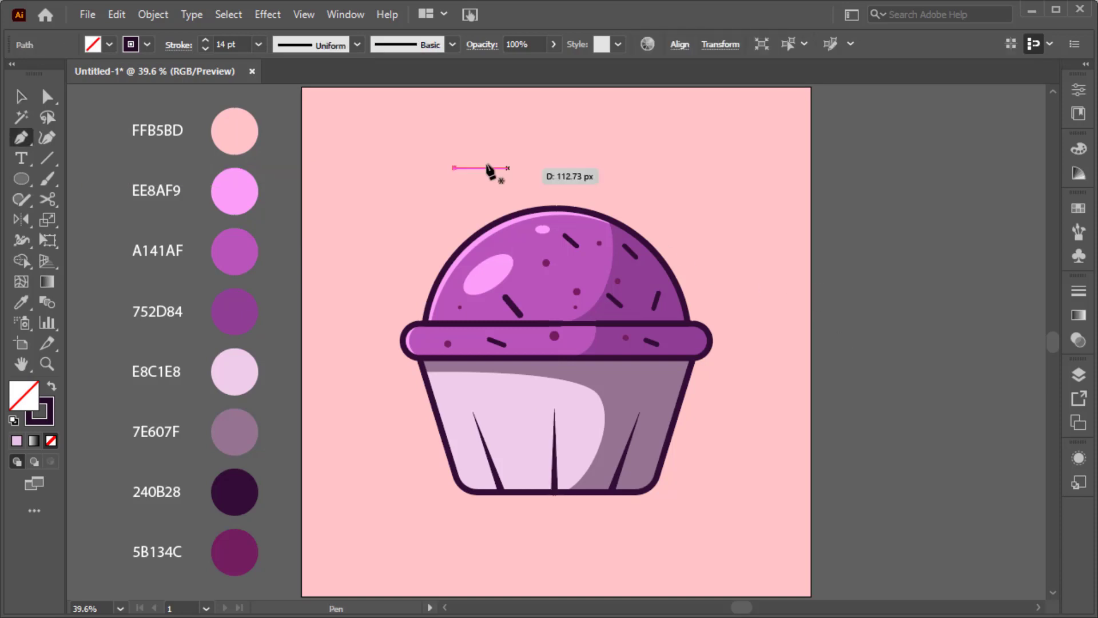
Step: Give the short line a 9 pt stroke and a smooth Zig Zag effect
{"action": "left_click", "coordinate": [517, 167], "text": "shift"}
{"action": "key", "text": "v"}
{"action": "left_click", "coordinate": [479, 134]}
{"action": "left_click", "coordinate": [505, 168]}
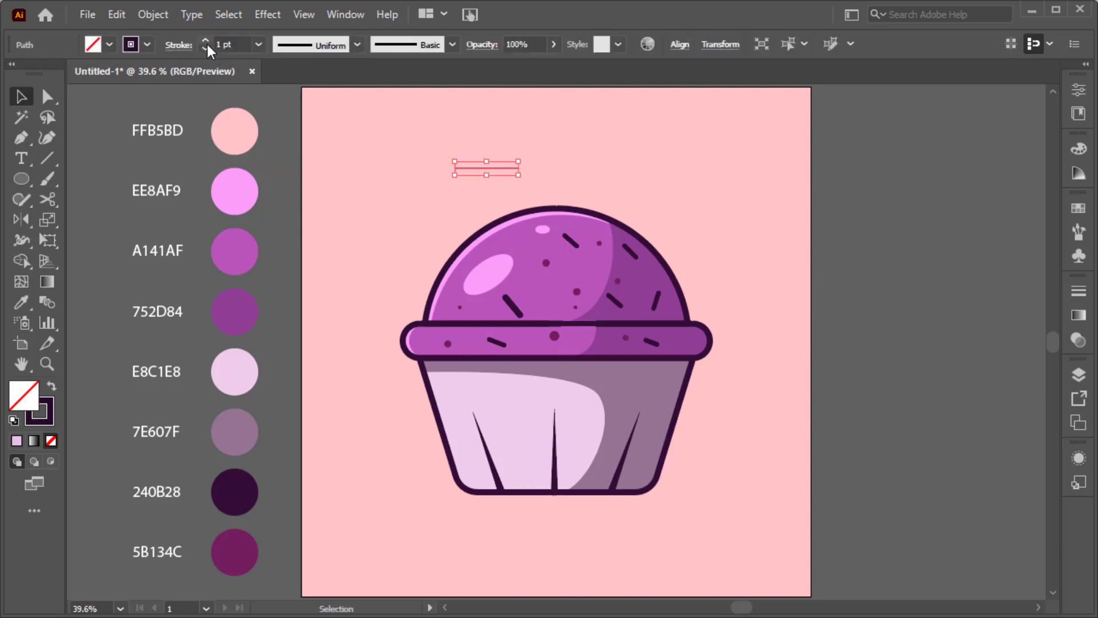
{"action": "left_click", "coordinate": [206, 40]}
{"action": "left_click", "coordinate": [206, 40]}
{"action": "left_click", "coordinate": [205, 40]}
{"action": "left_click", "coordinate": [205, 40]}
{"action": "left_click", "coordinate": [267, 14]}
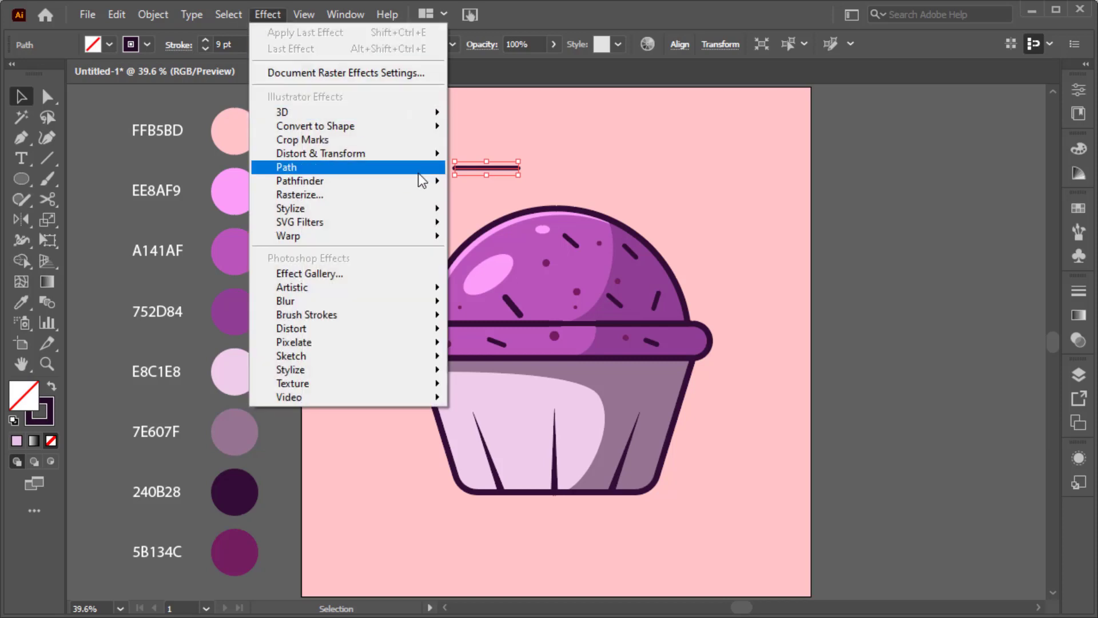
{"action": "mouse_move", "coordinate": [423, 153]}
{"action": "left_click", "coordinate": [536, 267]}
{"action": "left_click", "coordinate": [834, 348]}
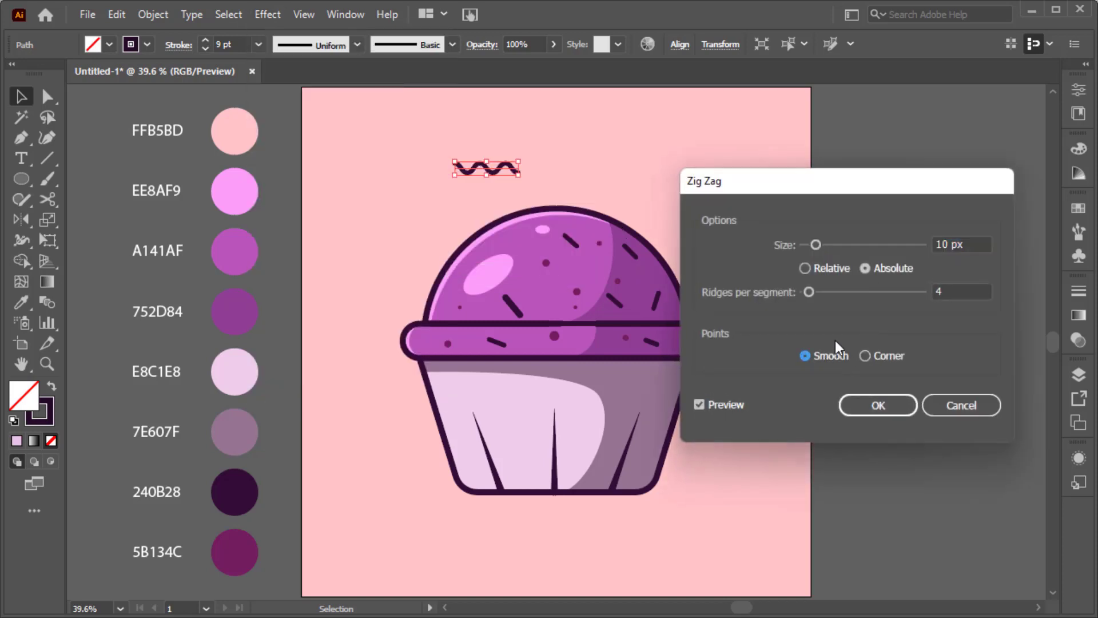
{"action": "left_click", "coordinate": [852, 400]}
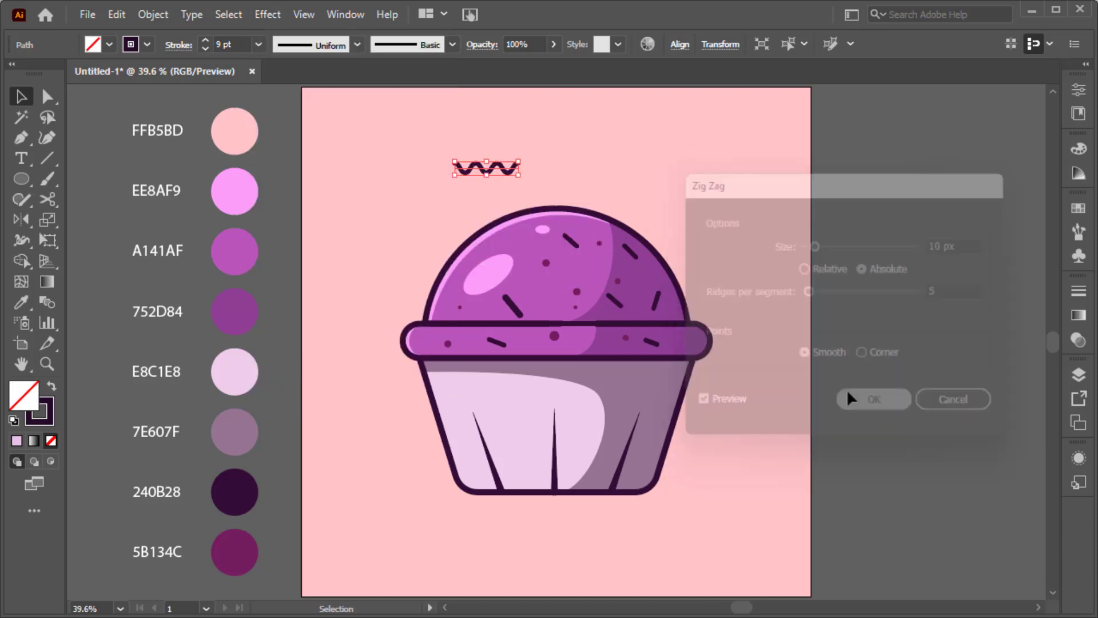
Step: Thin the dark wavy line to 4 pt, then scale, rotate and place it on the dome
{"action": "left_click", "coordinate": [205, 49]}
{"action": "key", "text": "i"}
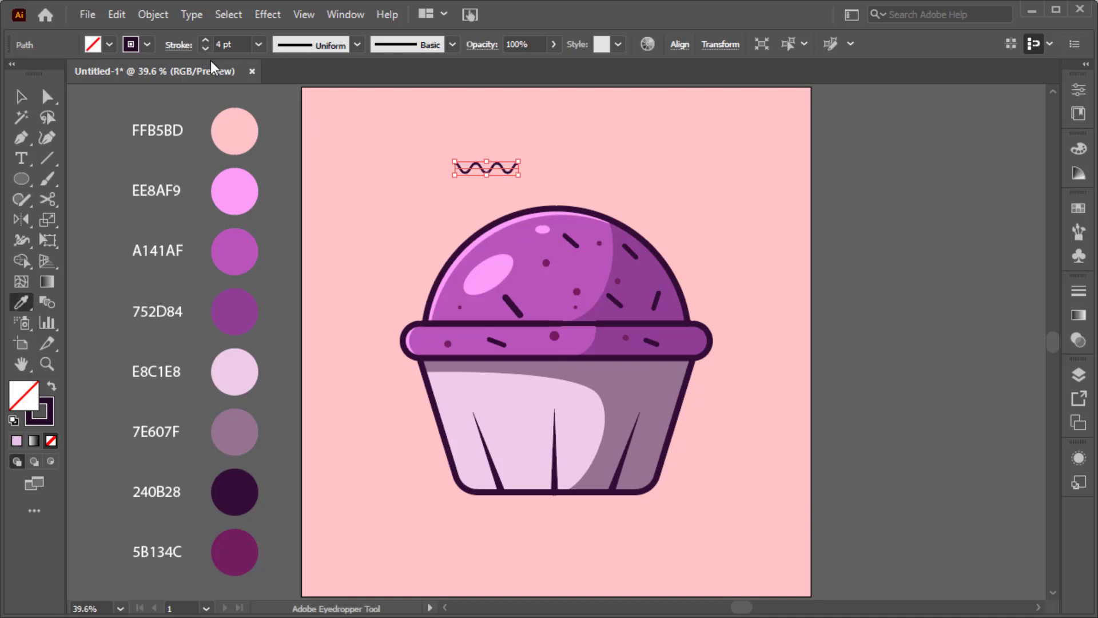
{"action": "key", "text": "v"}
{"action": "key", "text": "ctrl+z"}
{"action": "mouse_move", "coordinate": [496, 166]}
{"action": "left_mouse_down"}
{"action": "mouse_move", "coordinate": [520, 255]}
{"action": "mouse_move", "coordinate": [548, 285]}
{"action": "mouse_move", "coordinate": [560, 269]}
{"action": "mouse_move", "coordinate": [503, 265]}
{"action": "left_mouse_up"}
{"action": "scroll", "coordinate": [570, 293], "scroll_direction": "up", "scroll_amount": 3}
{"action": "left_click_drag", "start_coordinate": [510, 279], "coordinate": [499, 309]}
{"action": "mouse_move", "coordinate": [480, 300]}
{"action": "left_mouse_down"}
{"action": "mouse_move", "coordinate": [451, 190]}
{"action": "mouse_move", "coordinate": [360, 350]}
{"action": "mouse_move", "coordinate": [331, 326]}
{"action": "mouse_move", "coordinate": [607, 342]}
{"action": "mouse_move", "coordinate": [612, 327]}
{"action": "mouse_move", "coordinate": [531, 341]}
{"action": "mouse_move", "coordinate": [703, 228]}
{"action": "left_mouse_up"}
Step: Select all the wavy sprinkle lines and recolour them light pink E8C1E8
{"action": "left_click", "coordinate": [441, 197]}
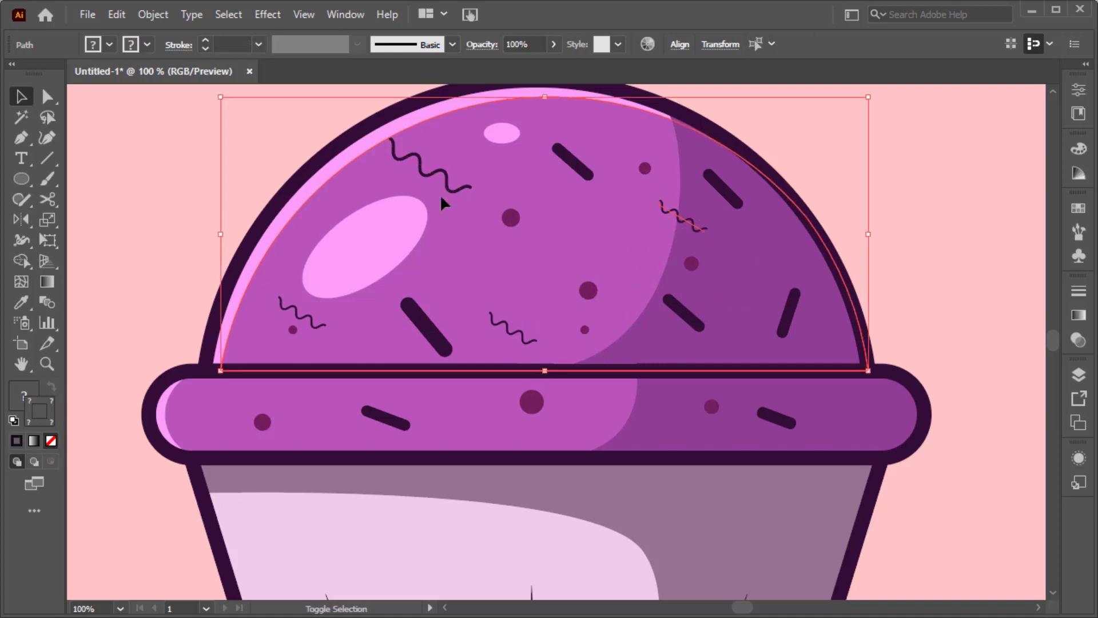
{"action": "left_click", "coordinate": [448, 192]}
{"action": "left_click", "coordinate": [667, 214], "text": "shift"}
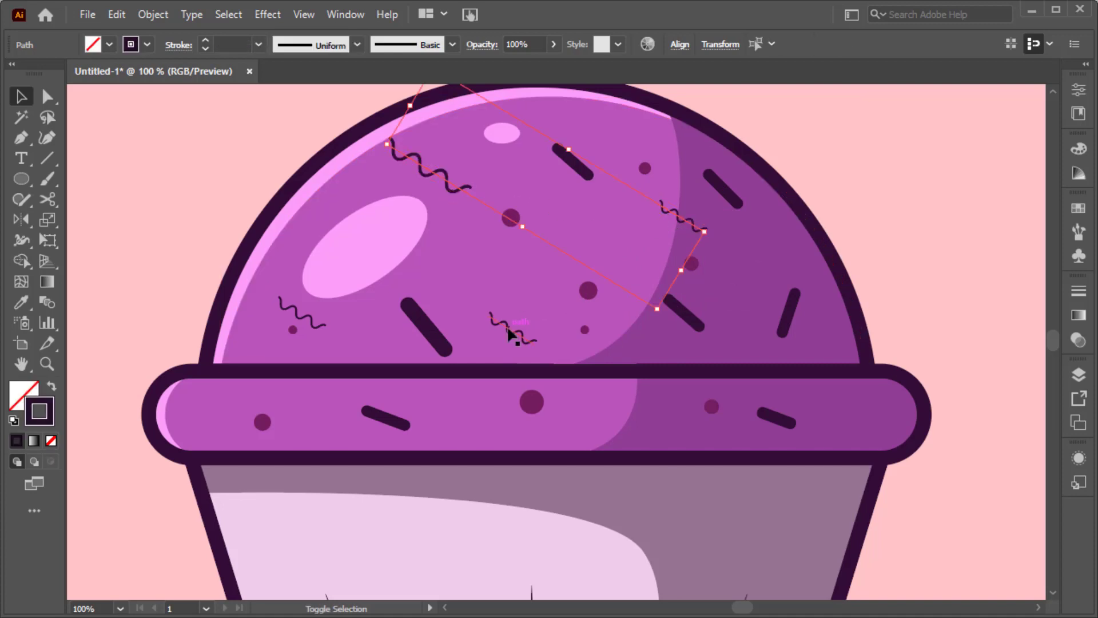
{"action": "left_click", "coordinate": [302, 321], "text": "shift"}
{"action": "key", "text": "ctrl+0"}
{"action": "key", "text": "i"}
{"action": "left_click", "coordinate": [238, 354]}
{"action": "key", "text": "ctrl+shift+a"}
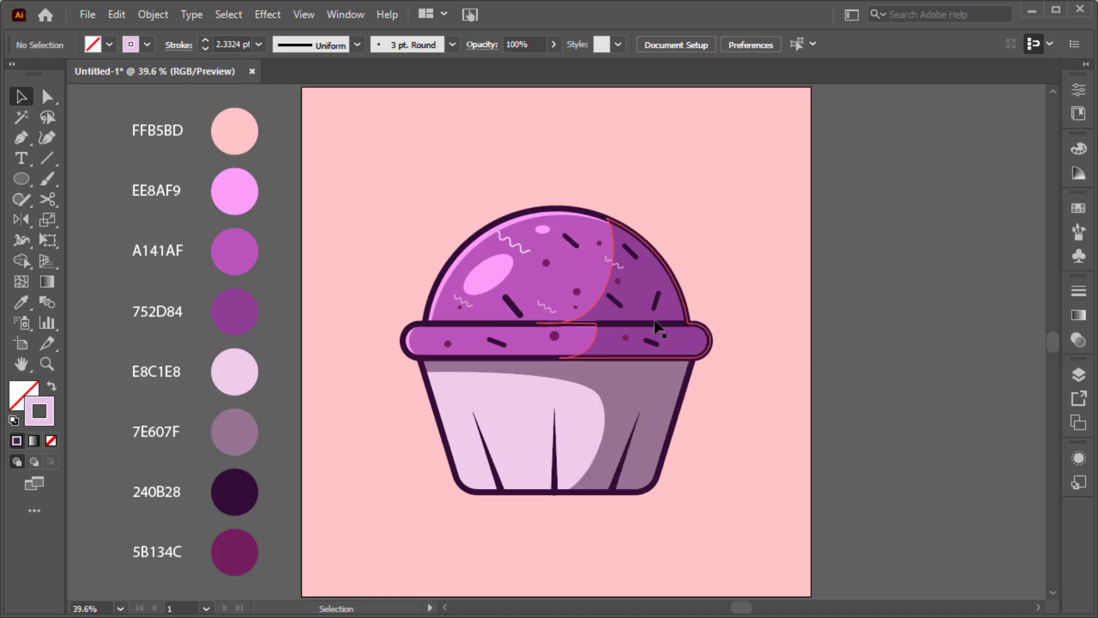
Step: Group every cupcake part, enlarge it slightly, and centre it horizontally on the artboard
{"action": "scroll", "coordinate": [599, 326], "scroll_direction": "up", "scroll_amount": 3}
{"action": "left_click", "coordinate": [428, 353]}
{"action": "key", "text": "ctrl+0"}
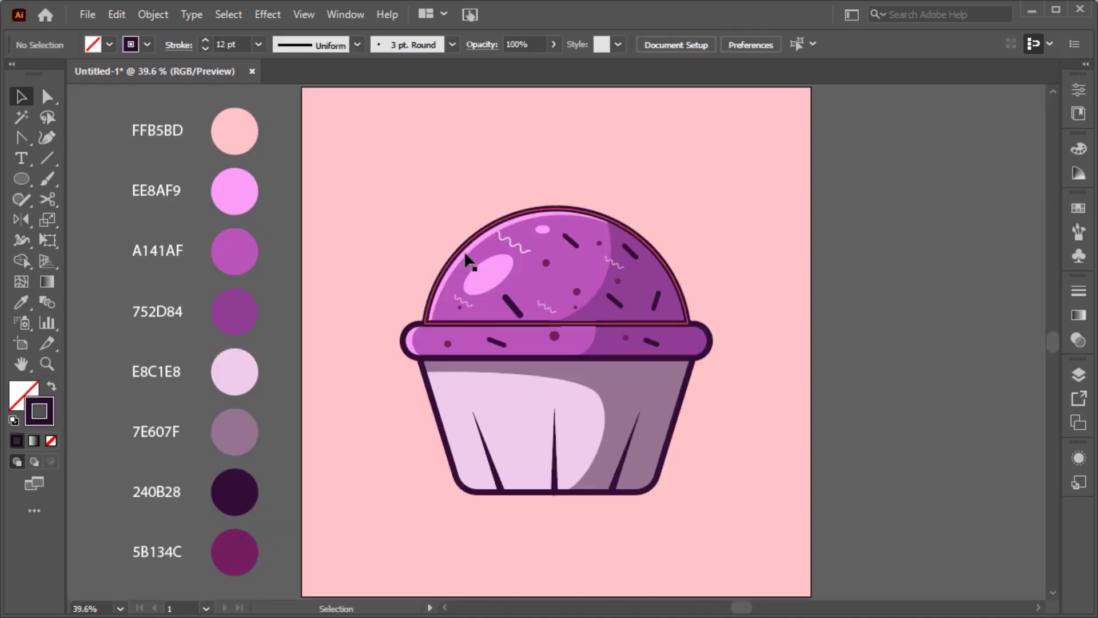
{"action": "left_click_drag", "start_coordinate": [358, 188], "coordinate": [719, 502]}
{"action": "right_click", "coordinate": [608, 405]}
{"action": "left_click", "coordinate": [647, 239]}
{"action": "left_click_drag", "start_coordinate": [648, 423], "coordinate": [650, 449]}
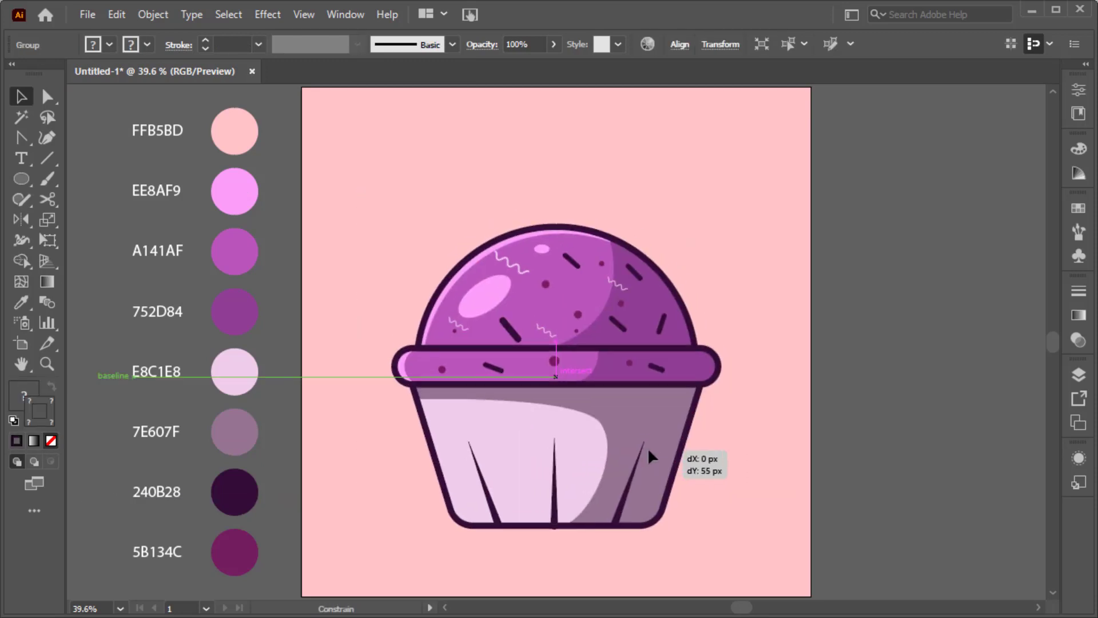
{"action": "left_click", "coordinate": [680, 46]}
{"action": "left_click", "coordinate": [850, 274]}
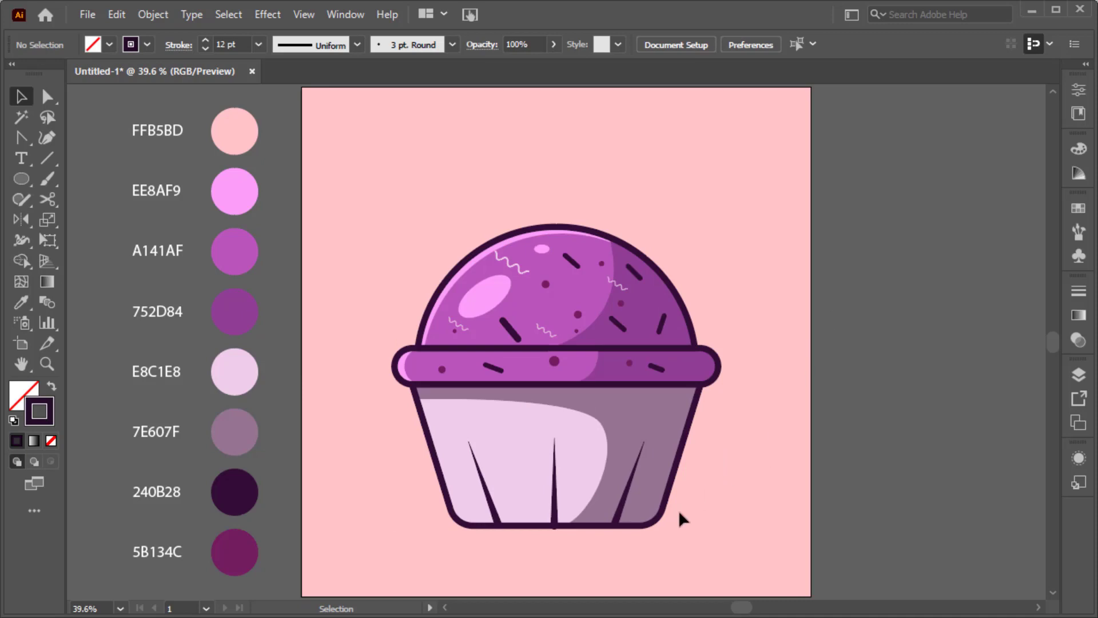
Step: Inside the cupcake group, nudge the centre wrapper pleat line slightly upward
{"action": "scroll", "coordinate": [557, 531], "scroll_direction": "up", "scroll_amount": 4}
{"action": "double_click", "coordinate": [549, 499]}
{"action": "left_click_drag", "start_coordinate": [546, 480], "coordinate": [546, 469]}
{"action": "key", "text": "ctrl+0"}
{"action": "double_click", "coordinate": [773, 550]}
Step: Draw a flat oval shadow beneath the cupcake filled with muted pink-brown A07A7F
{"action": "key", "text": "l"}
{"action": "mouse_move", "coordinate": [477, 553]}
{"action": "left_mouse_down"}
{"action": "mouse_move", "coordinate": [687, 564]}
{"action": "mouse_move", "coordinate": [681, 556]}
{"action": "left_mouse_up"}
{"action": "key", "text": "i"}
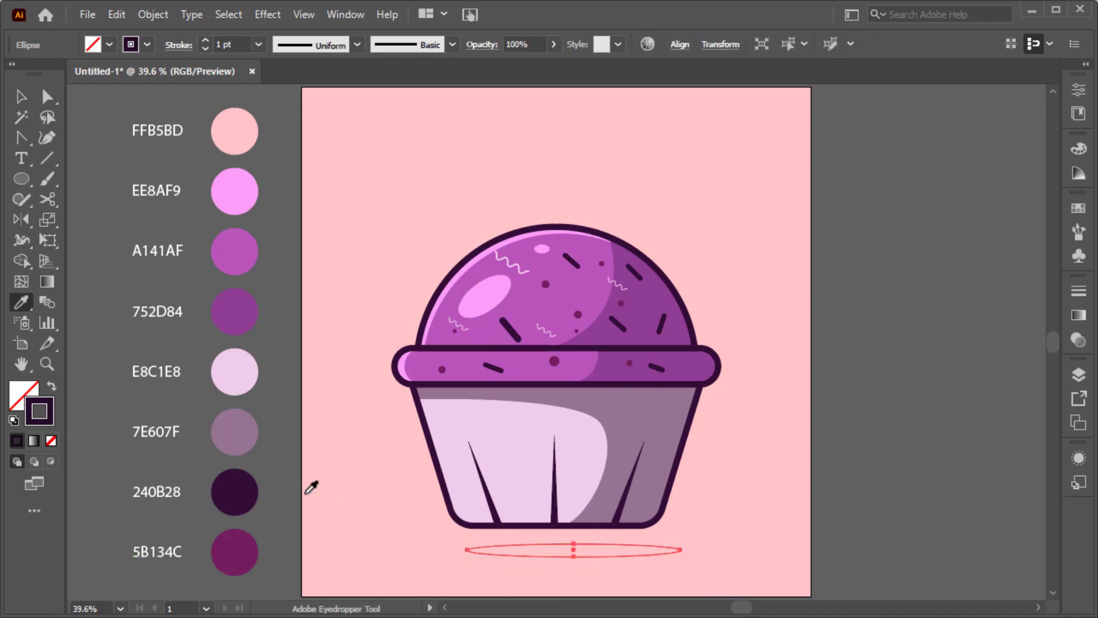
{"action": "left_click", "coordinate": [336, 410]}
{"action": "double_click", "coordinate": [24, 394]}
{"action": "left_click", "coordinate": [657, 247]}
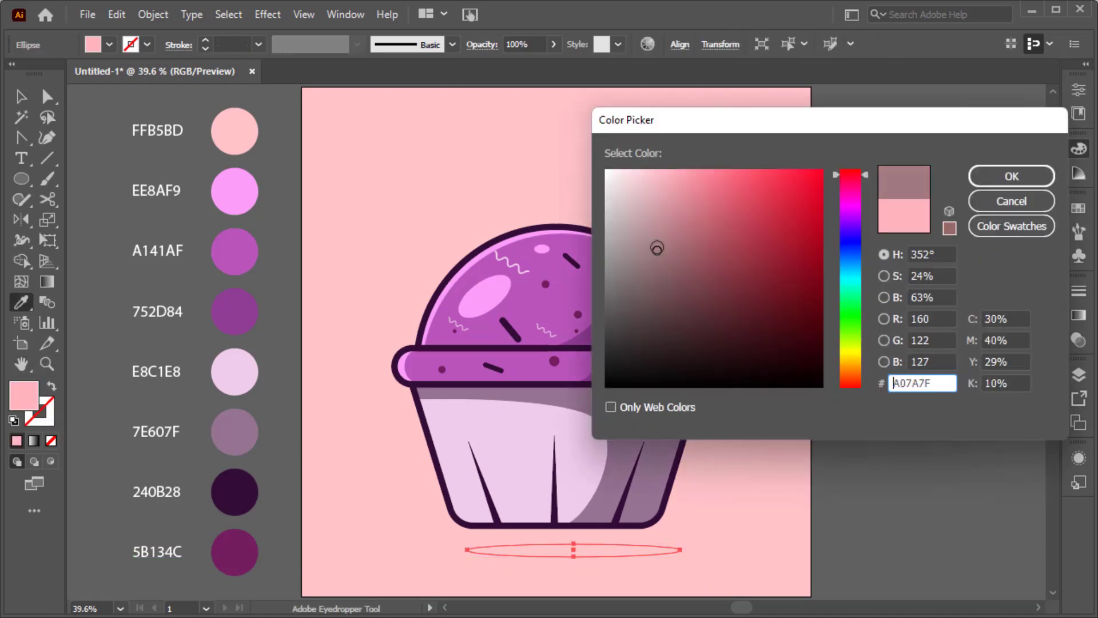
{"action": "left_click", "coordinate": [1012, 176]}
{"action": "key", "text": "ctrl+shift+a"}
{"action": "left_click", "coordinate": [1029, 142]}
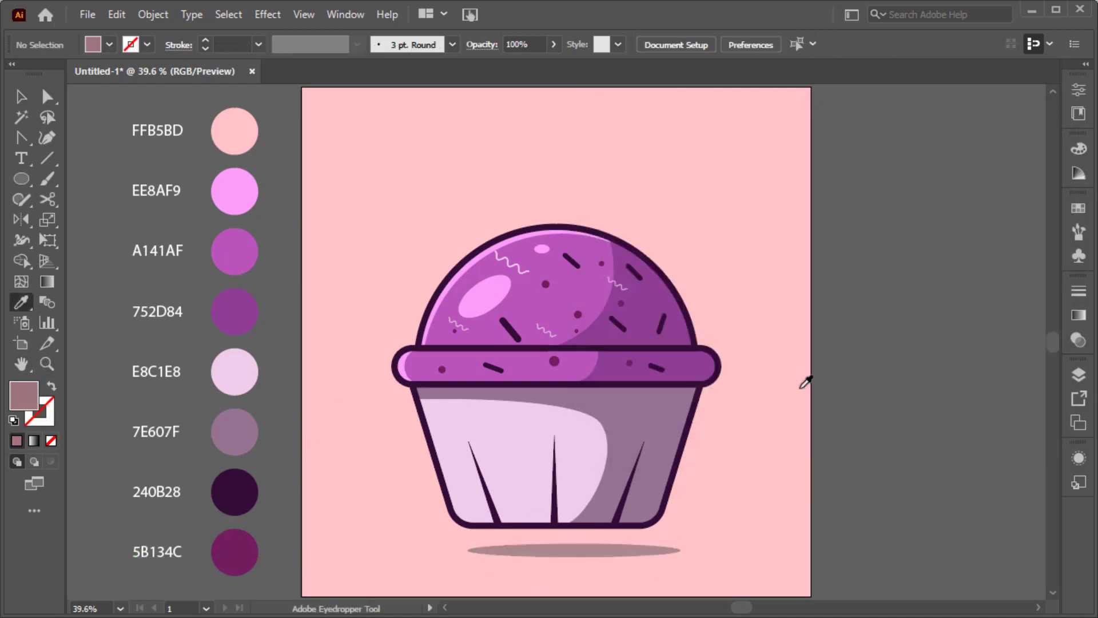
{"action": "key", "text": "v"}
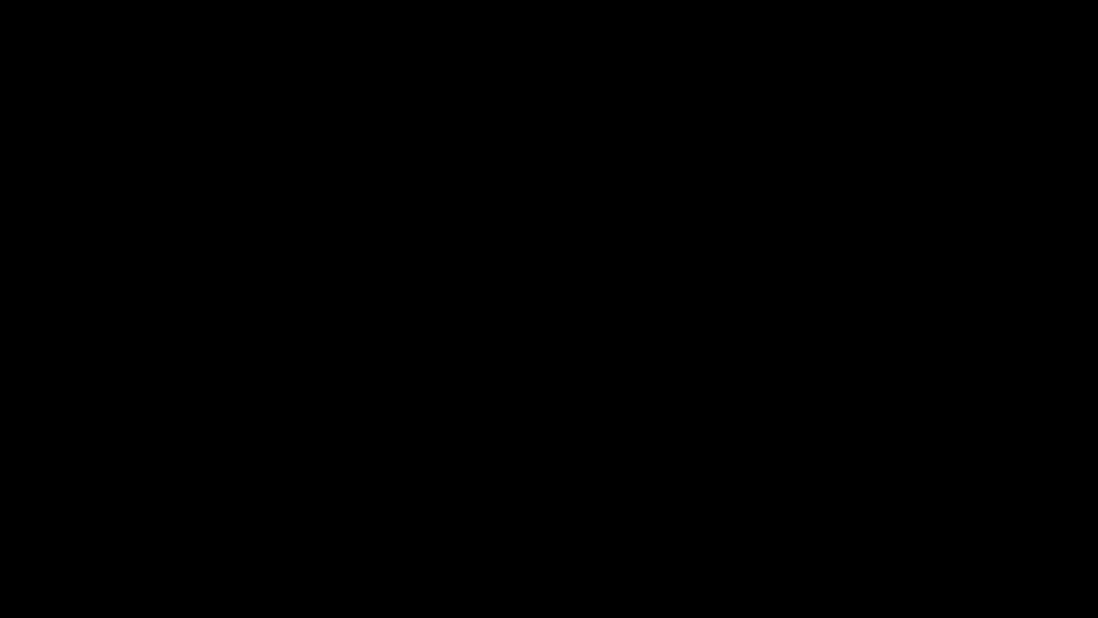